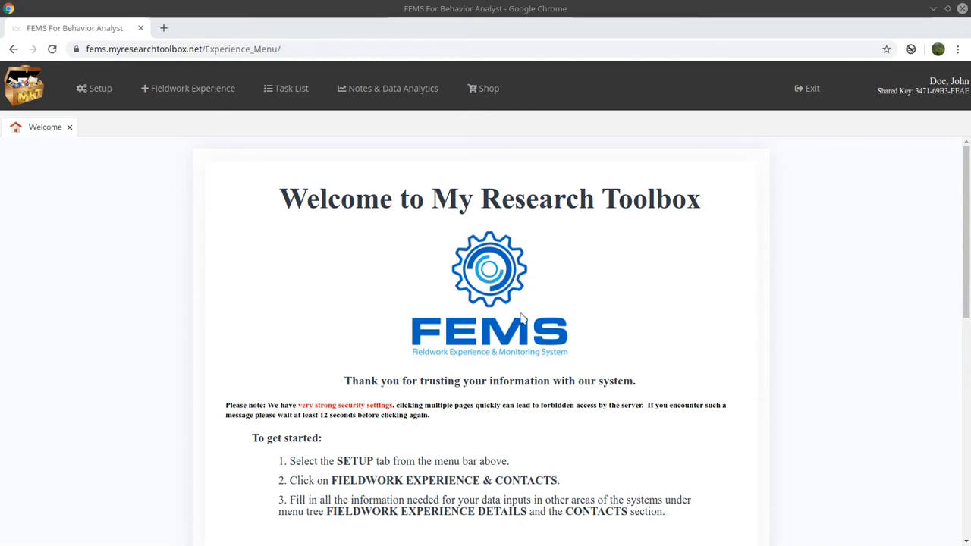
View the Organization's, Supervisee's and Supervisor's contact lists in the Fieldwork Experience & Contacts setup
left_click(281, 89)
mouse_move(299, 130)
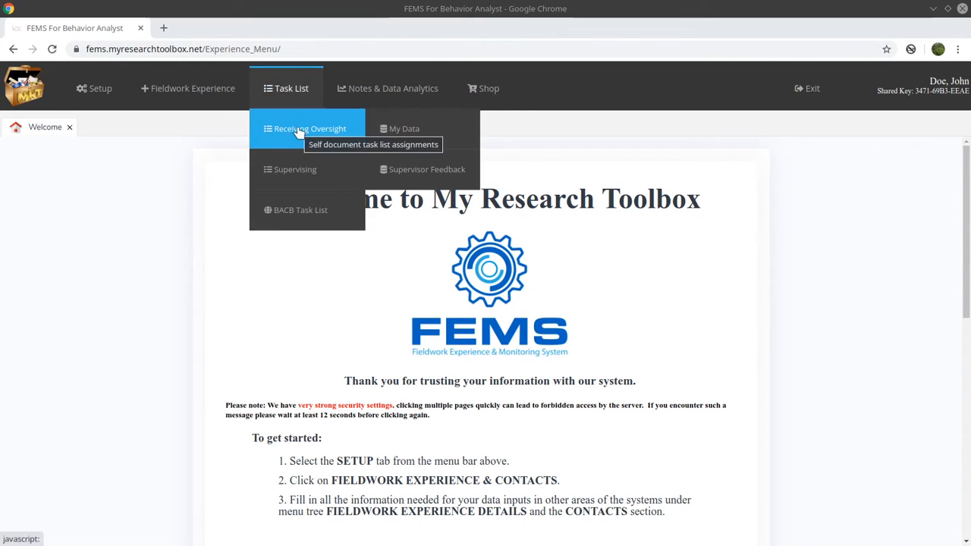
left_click(83, 88)
left_click(129, 129)
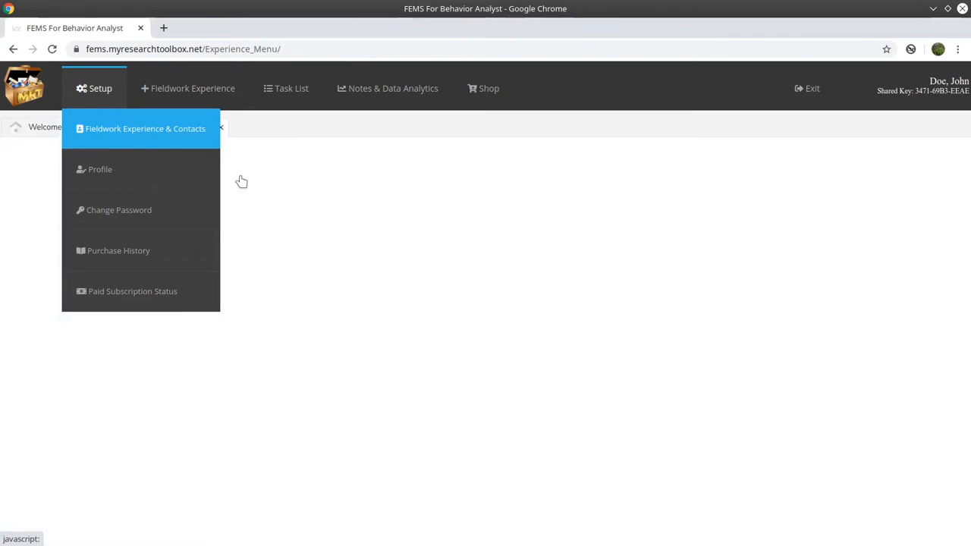
left_click(90, 204)
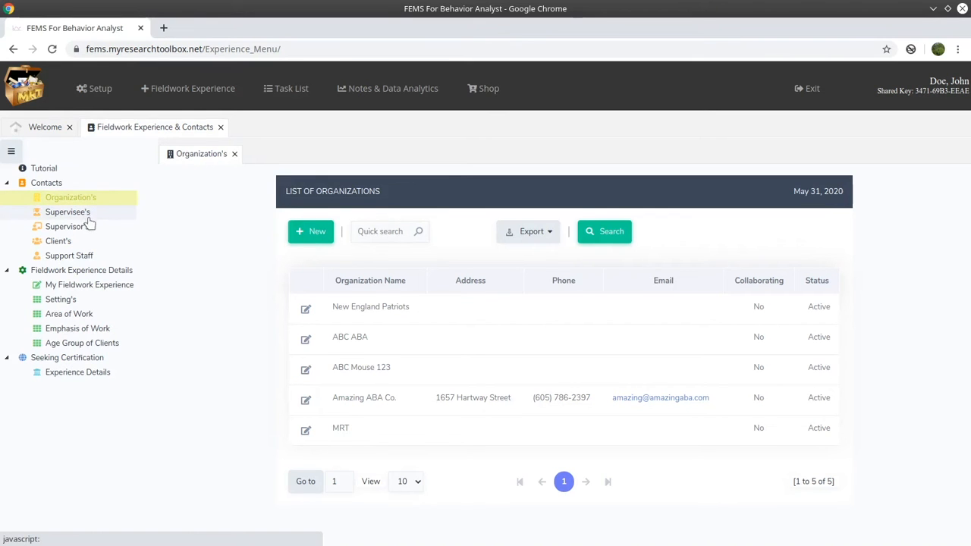
left_click(85, 214)
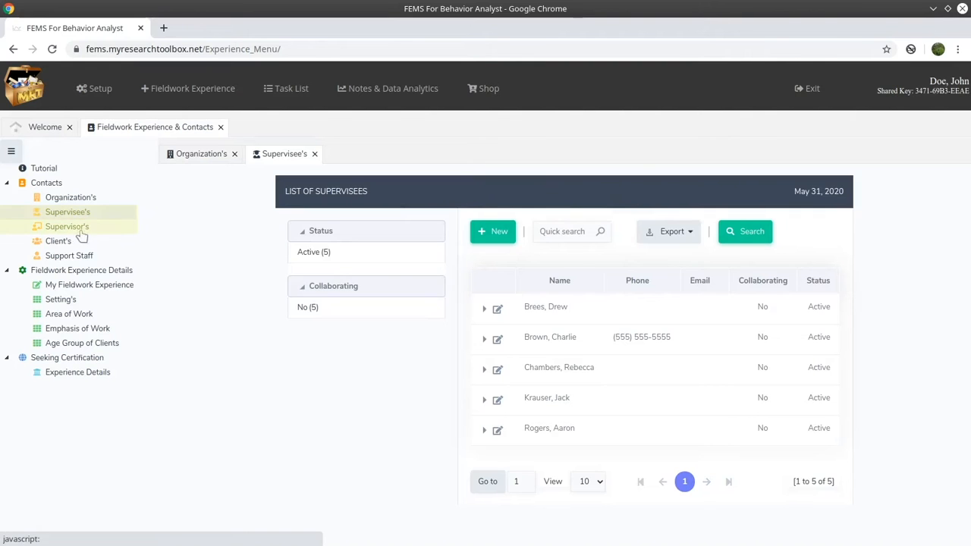
left_click(80, 227)
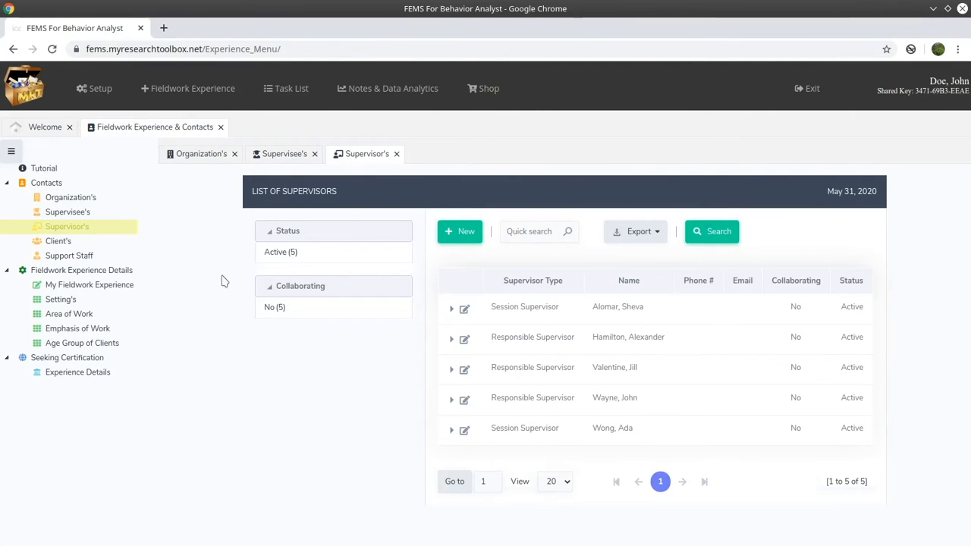
Close the Supervisor's, Supervisee's and Organization's contact lists
left_click(397, 154)
left_click(315, 154)
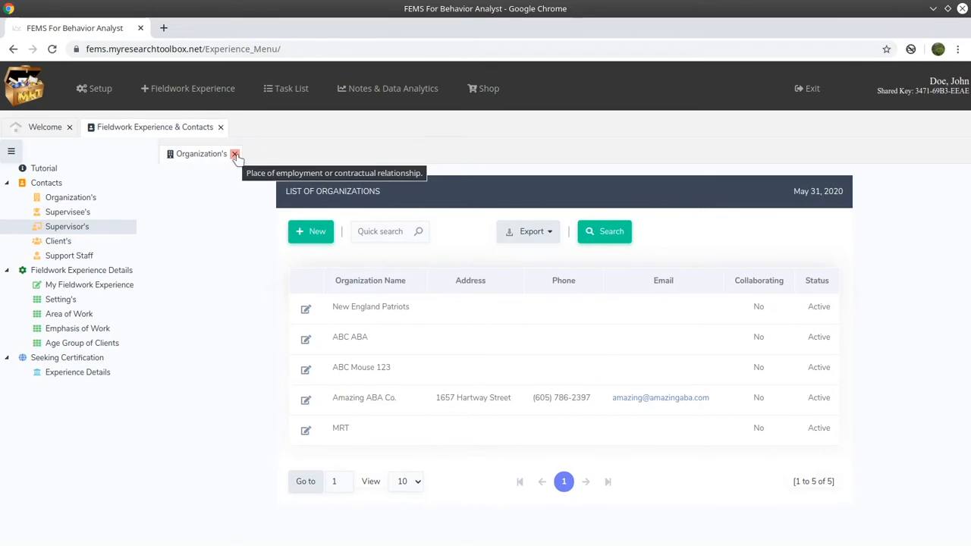
left_click(235, 154)
Open a new self-documented Task List Assignment in My Data for Receiving Oversight
left_click(279, 94)
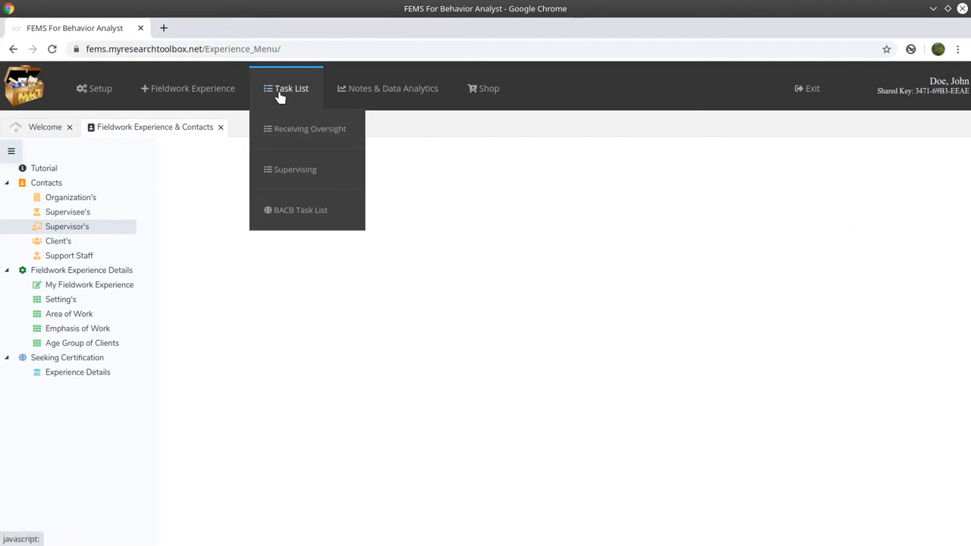
mouse_move(296, 130)
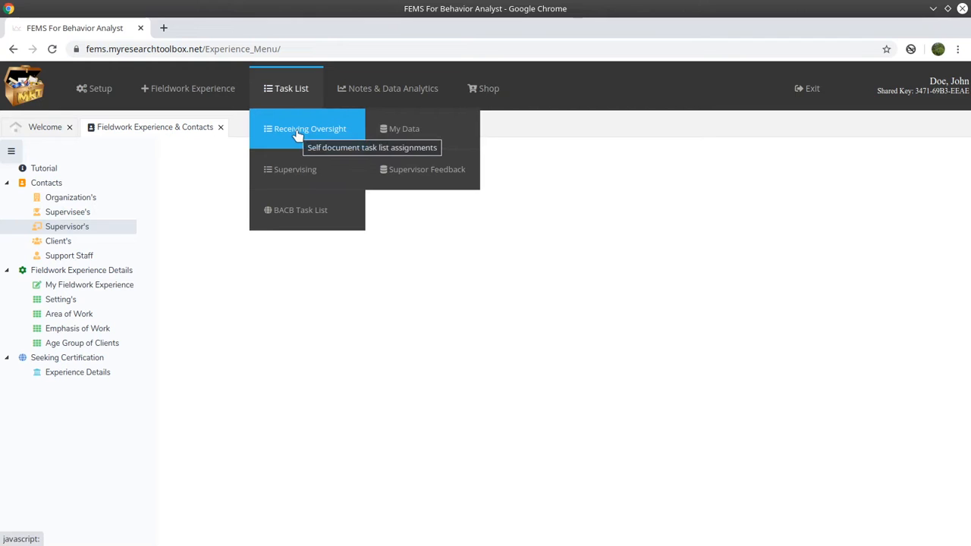
left_click(411, 130)
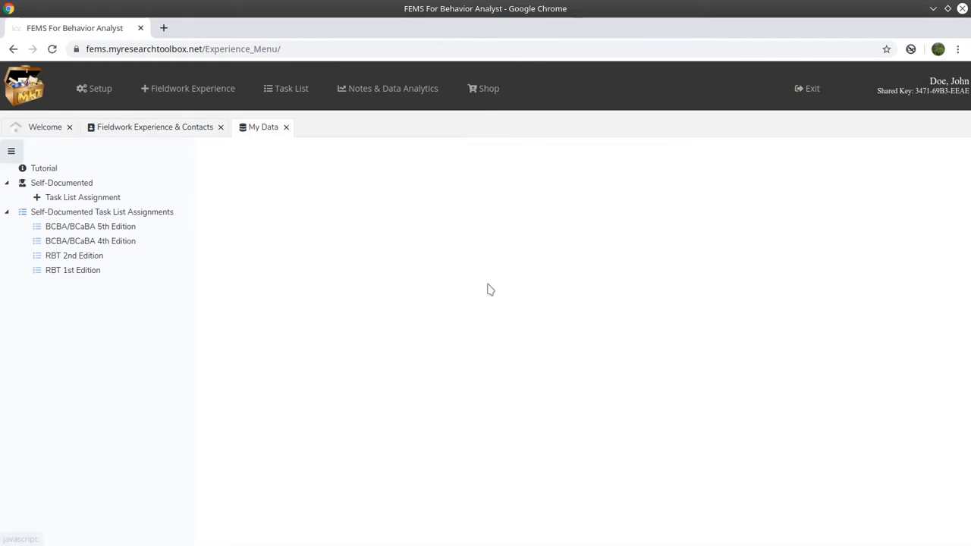
left_click(102, 199)
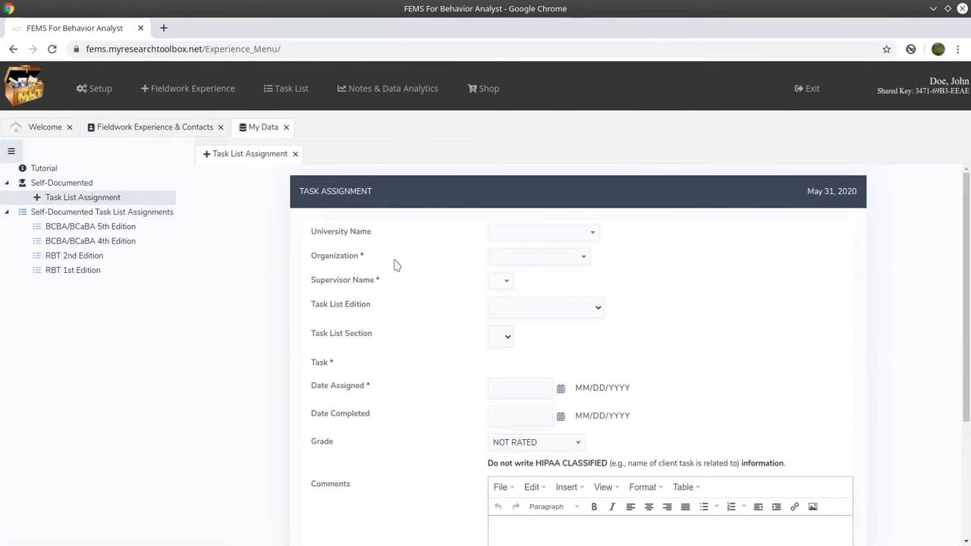
Leave the assignment's university blank, set the organization to MRT and check which supervisors are offered
left_click(590, 238)
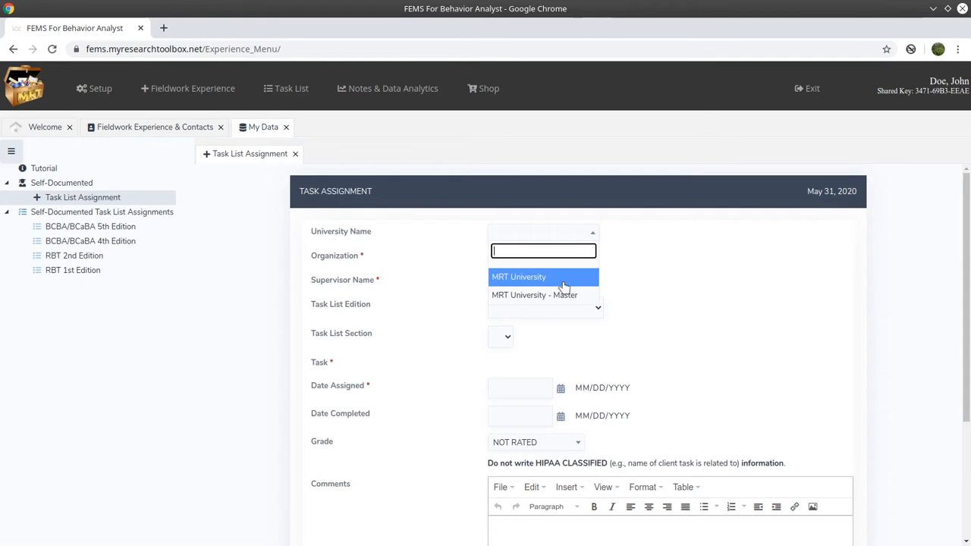
left_click(619, 279)
left_click(572, 261)
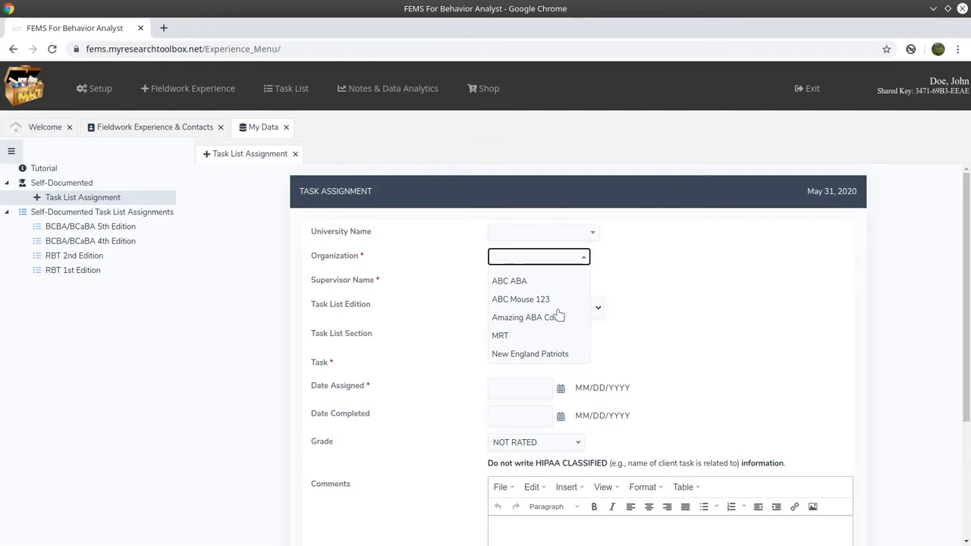
left_click(549, 336)
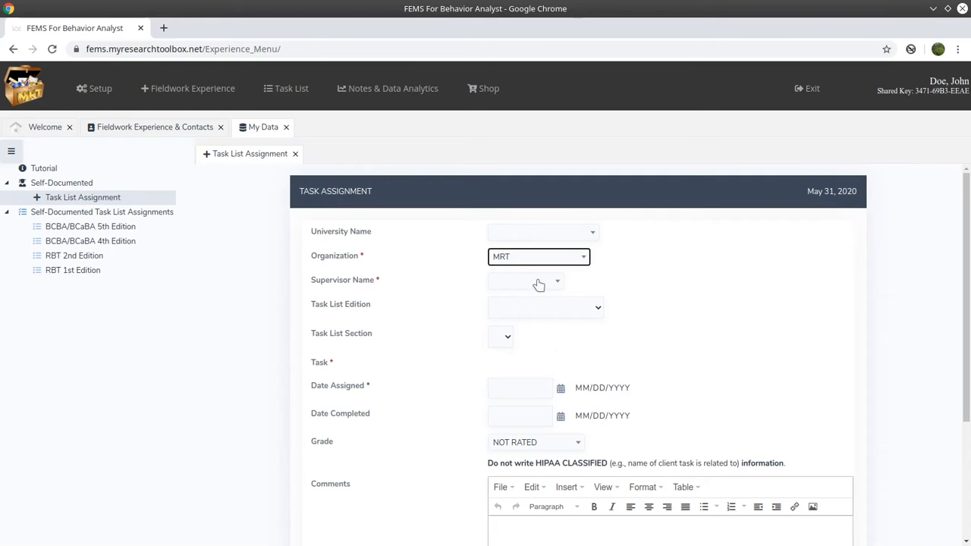
left_click(537, 283)
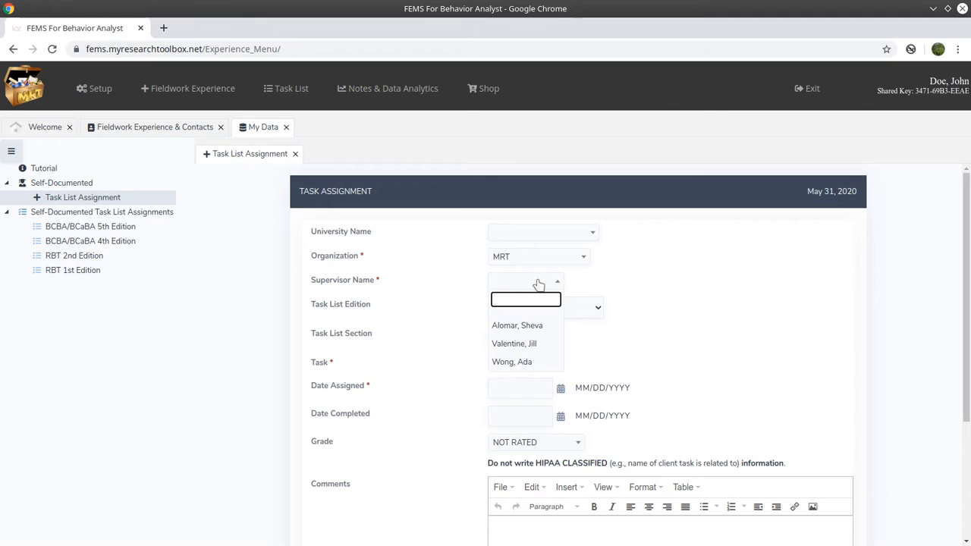
left_click(538, 283)
Check the supervisors offered for Amazing ABA Co. and set the assignment's organization back to MRT
left_click(546, 262)
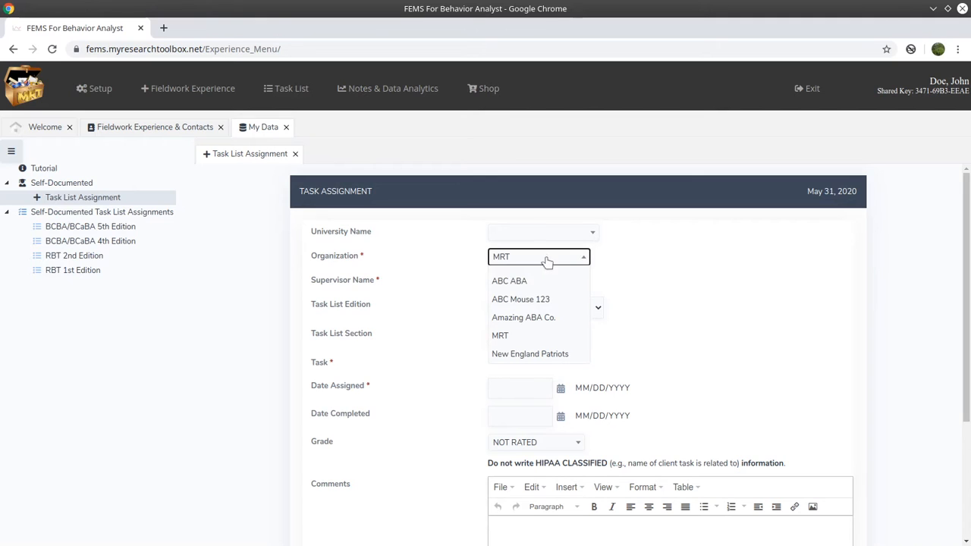
left_click(554, 319)
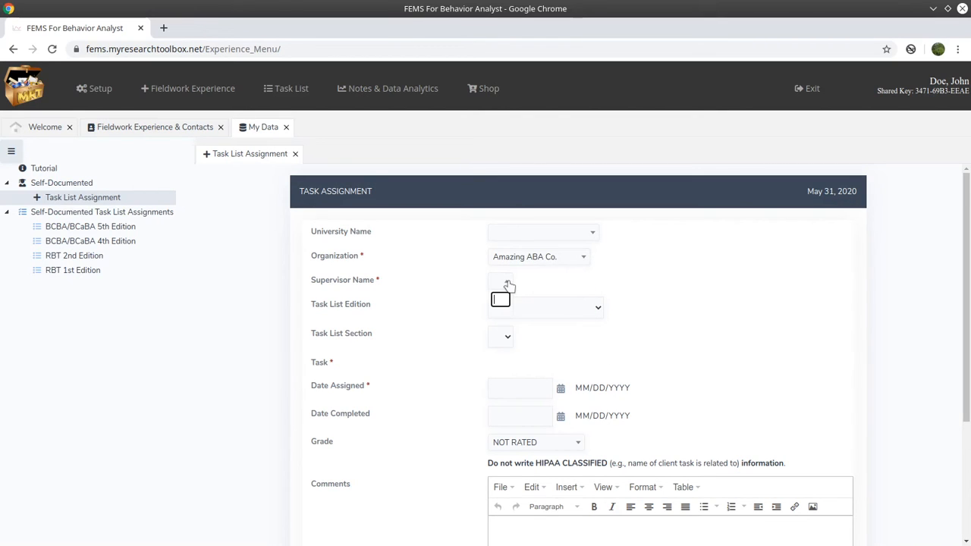
left_click(560, 262)
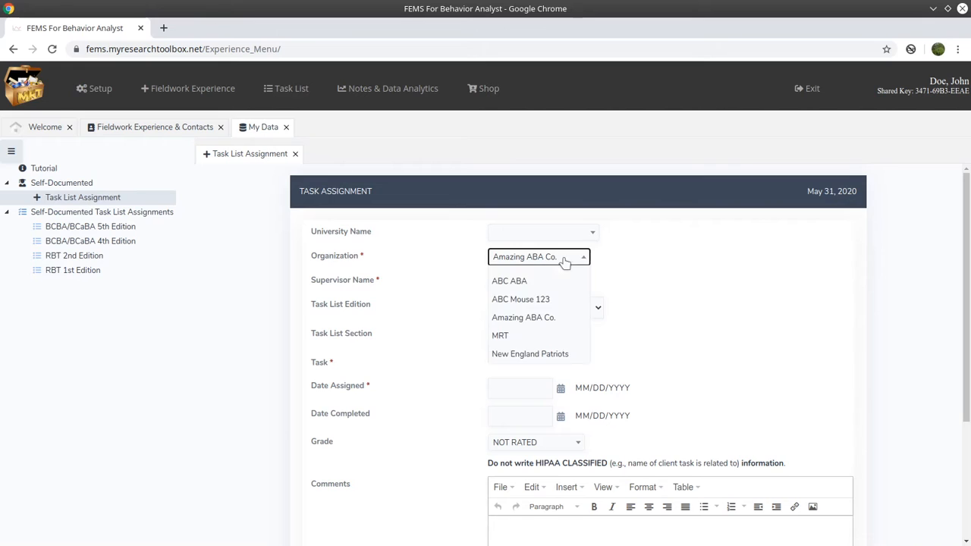
left_click(544, 336)
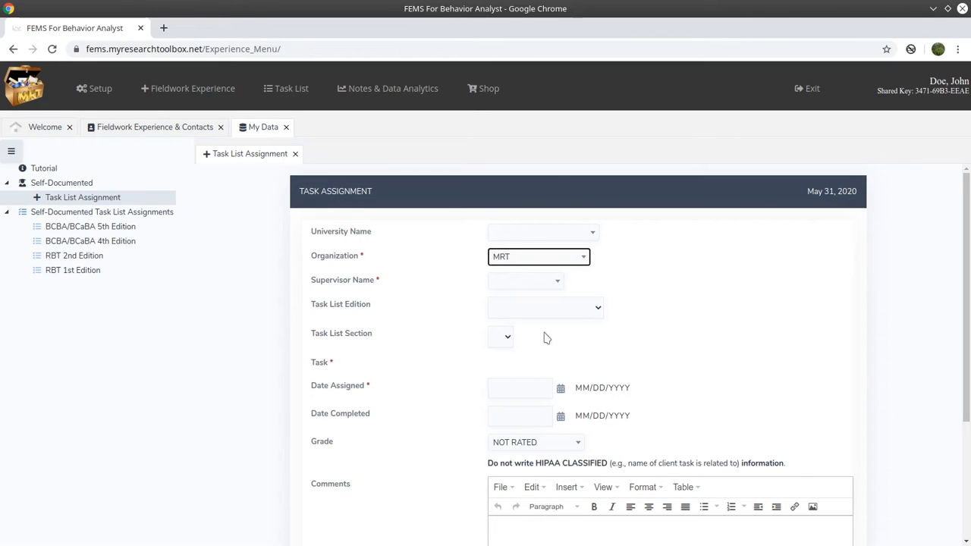
left_click(550, 287)
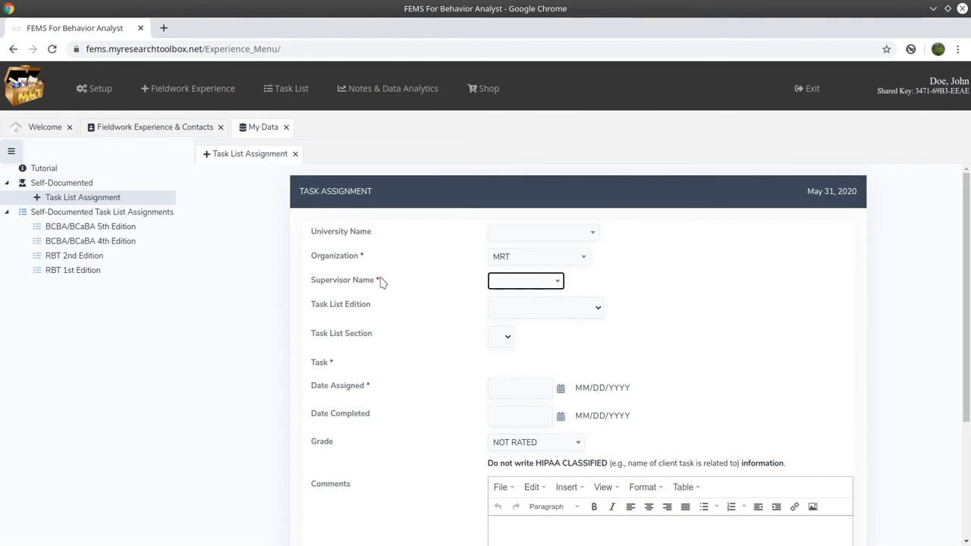
Open MRT's self-documented BCBA/BCaBA 4th Edition assignments and view the NOT RATED and the Good tasks separately, clearing each grade filter
left_click(117, 243)
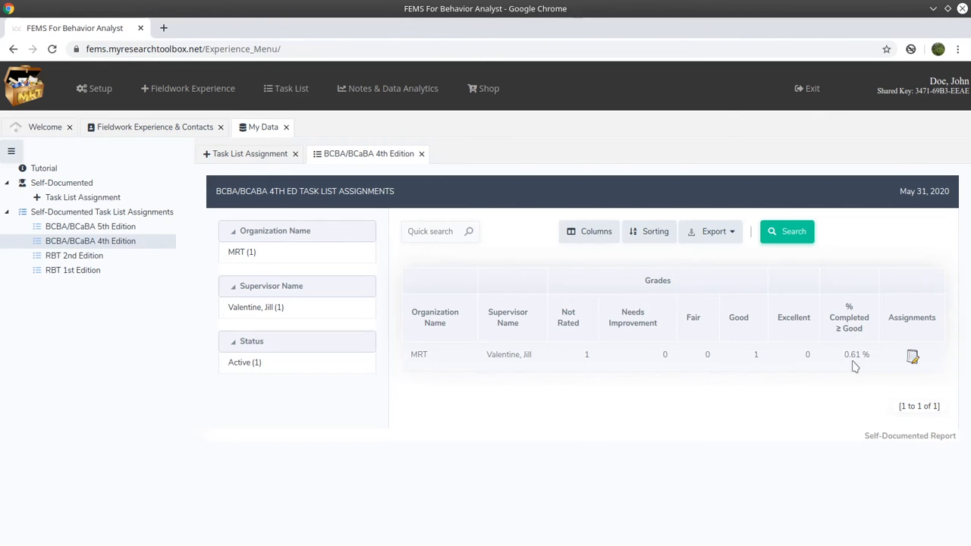
left_click(913, 356)
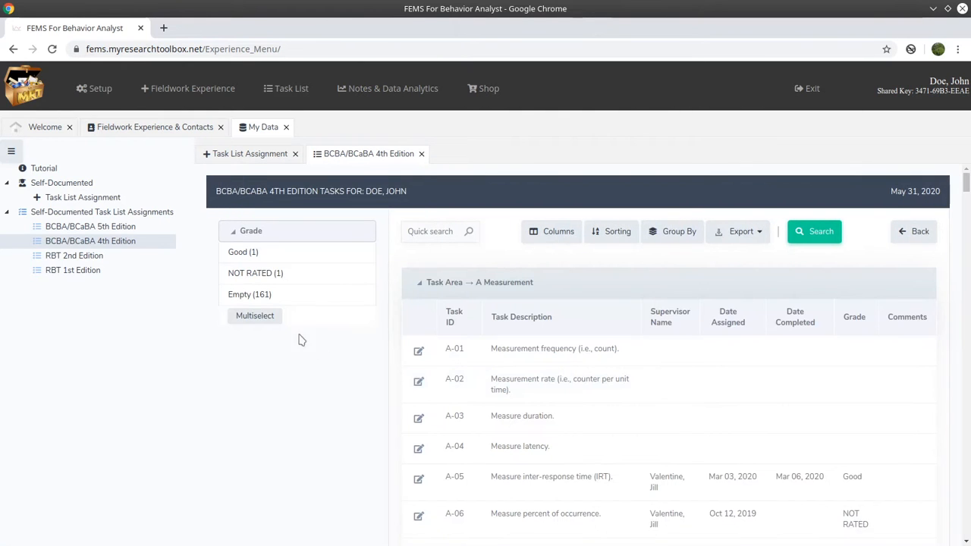
left_click(237, 274)
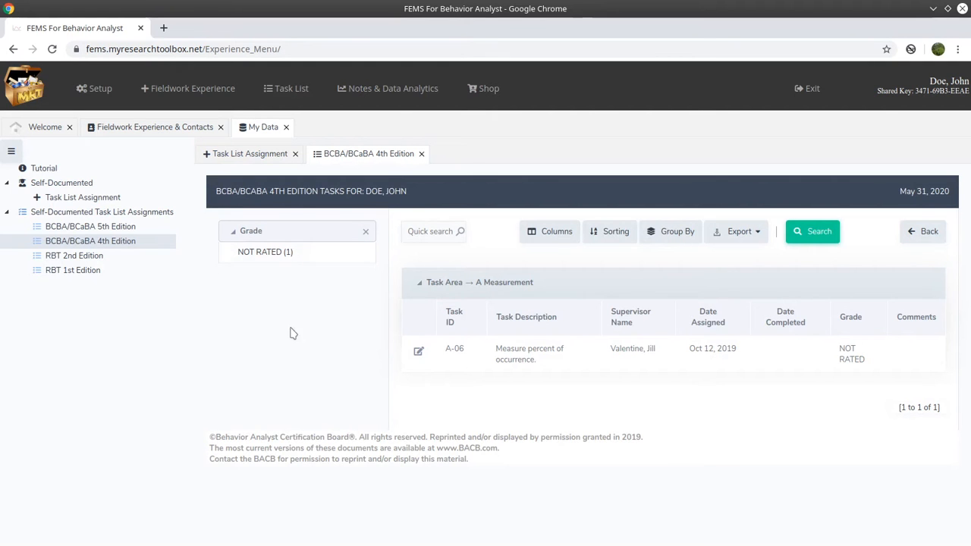
left_click(233, 253)
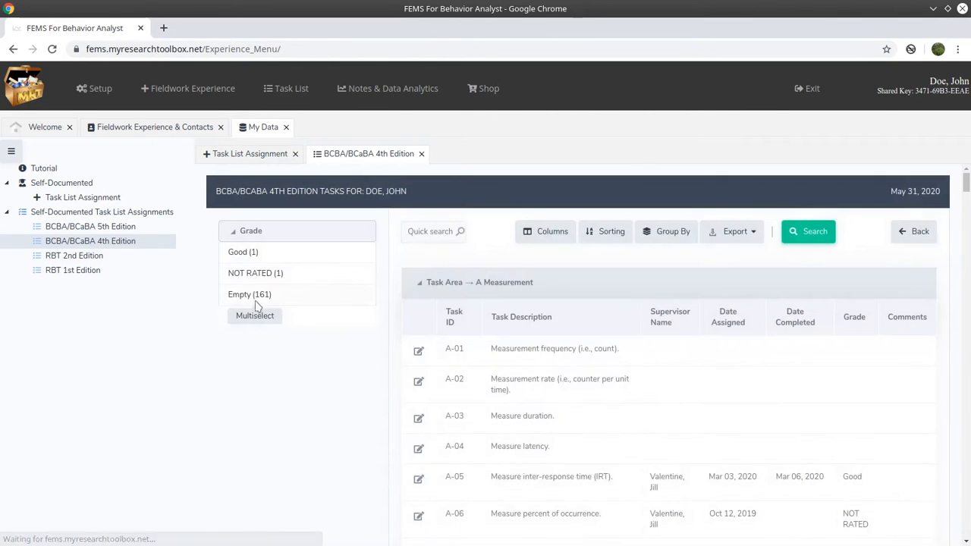
left_click(234, 255)
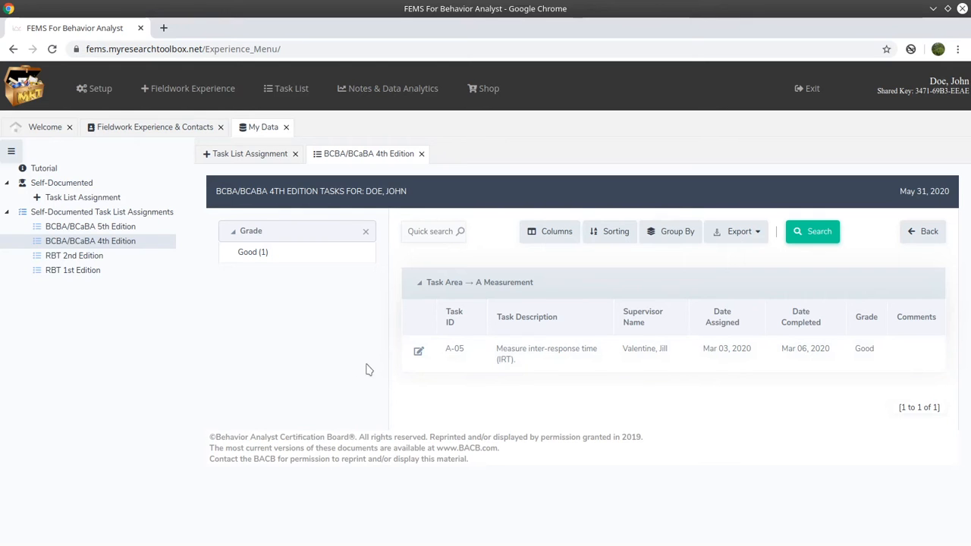
left_click(232, 254)
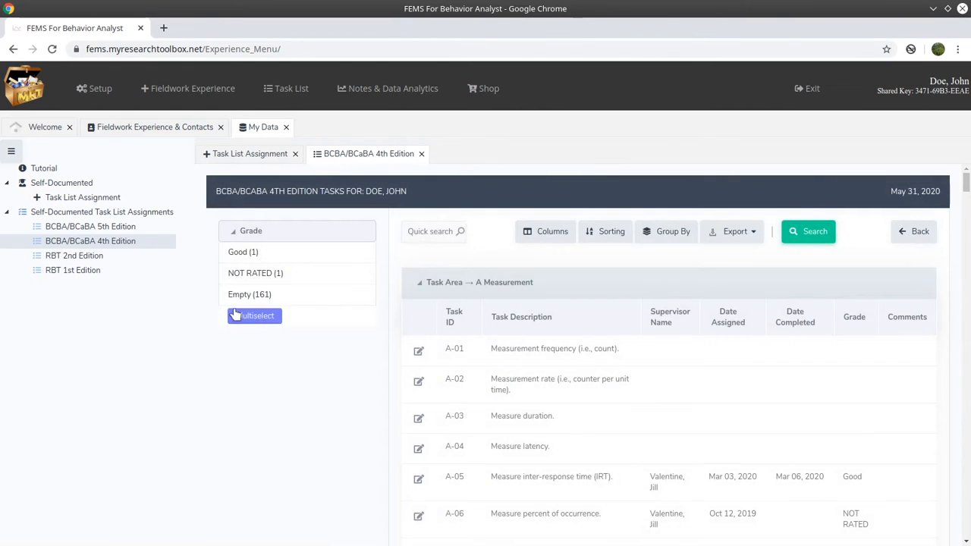
Filter the tasks by several grades at once, keeping Good and NOT RATED and excluding Empty
left_click(243, 322)
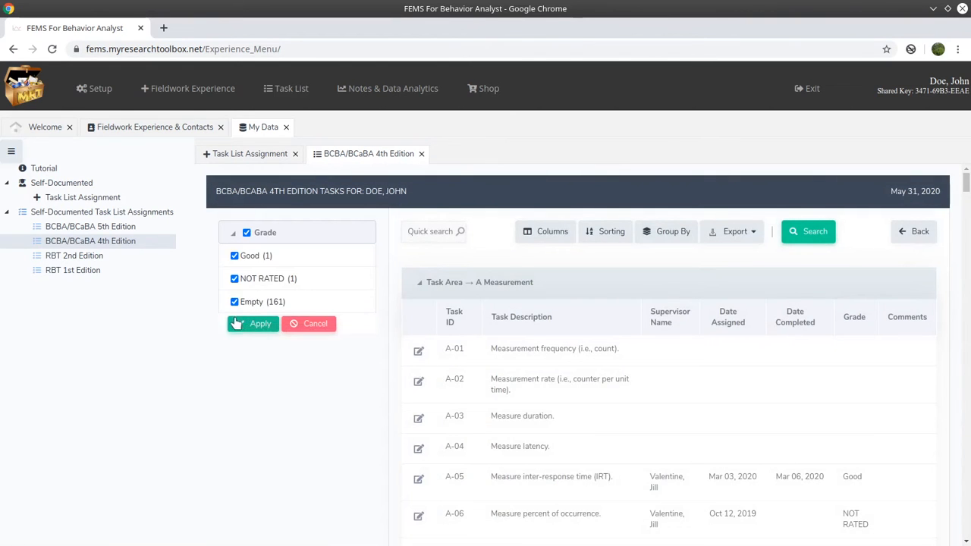
left_click(234, 302)
left_click(260, 325)
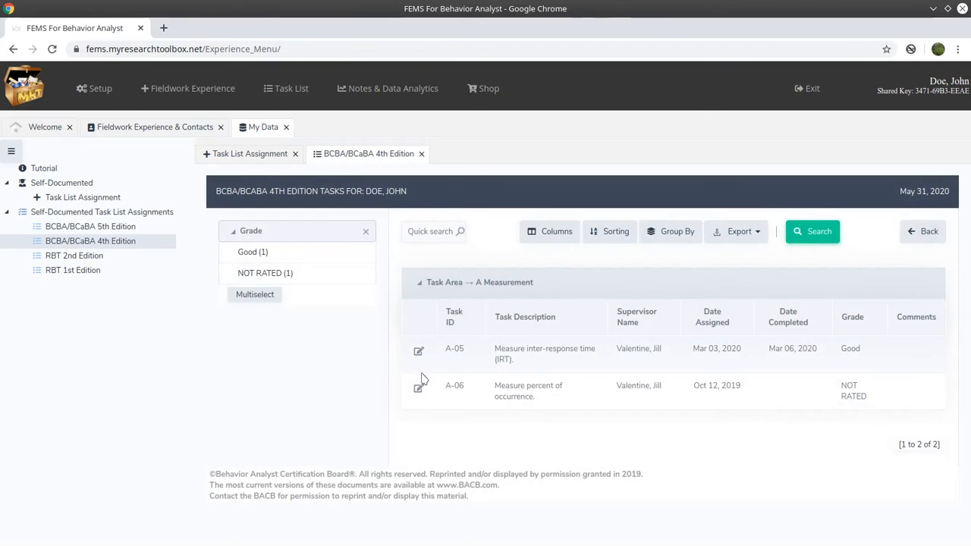
left_click(245, 296)
left_click(235, 278)
left_click(235, 256)
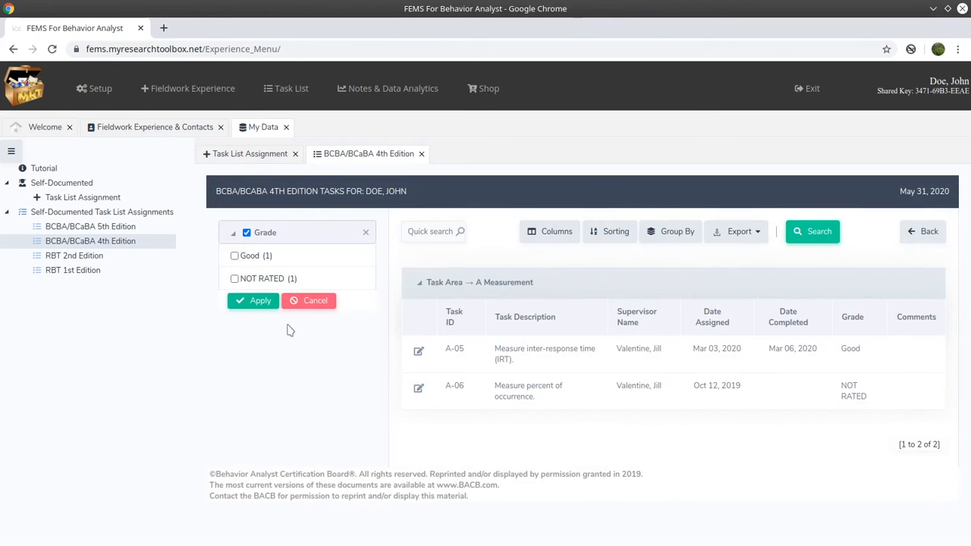
left_click(311, 303)
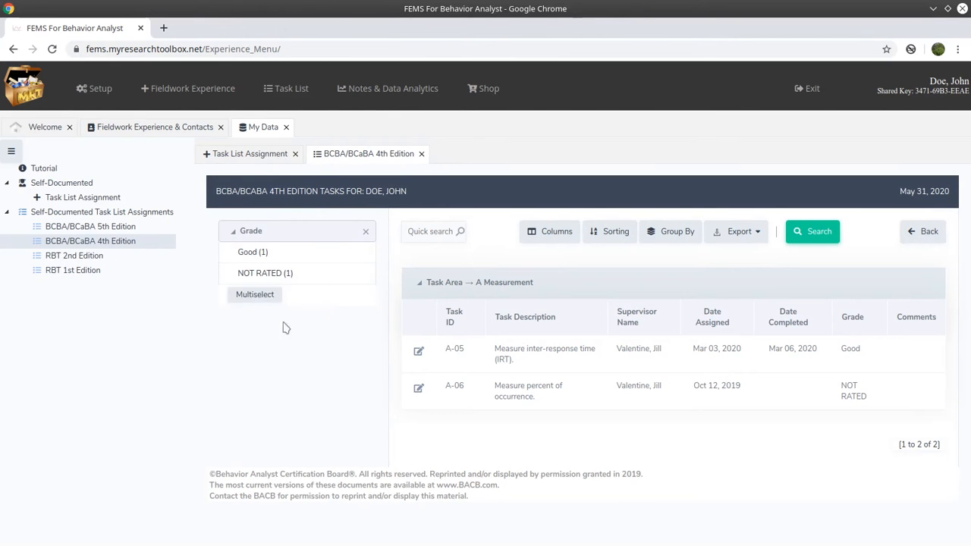
Replace the combined grade filter with Empty and look through the 4th Edition tasks that have no grade
left_click(236, 273)
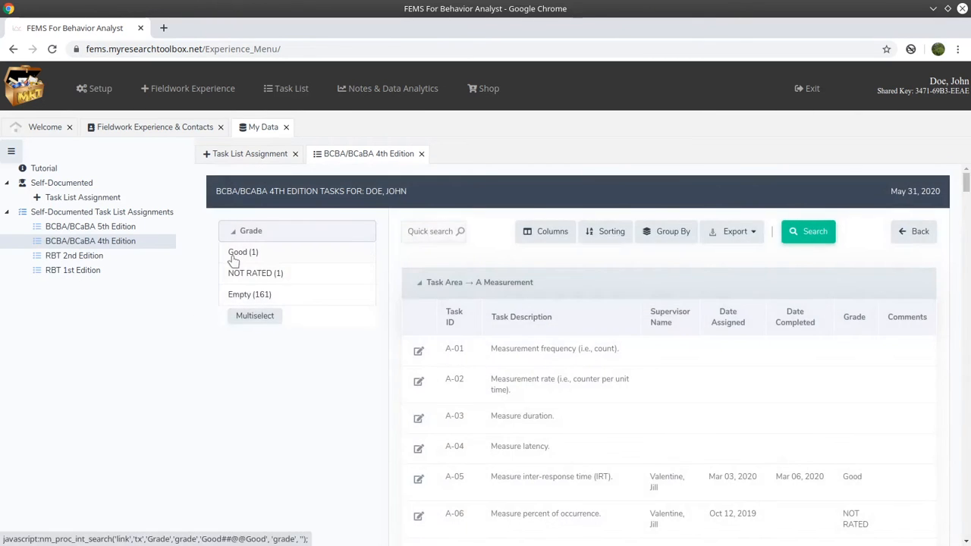
left_click(248, 295)
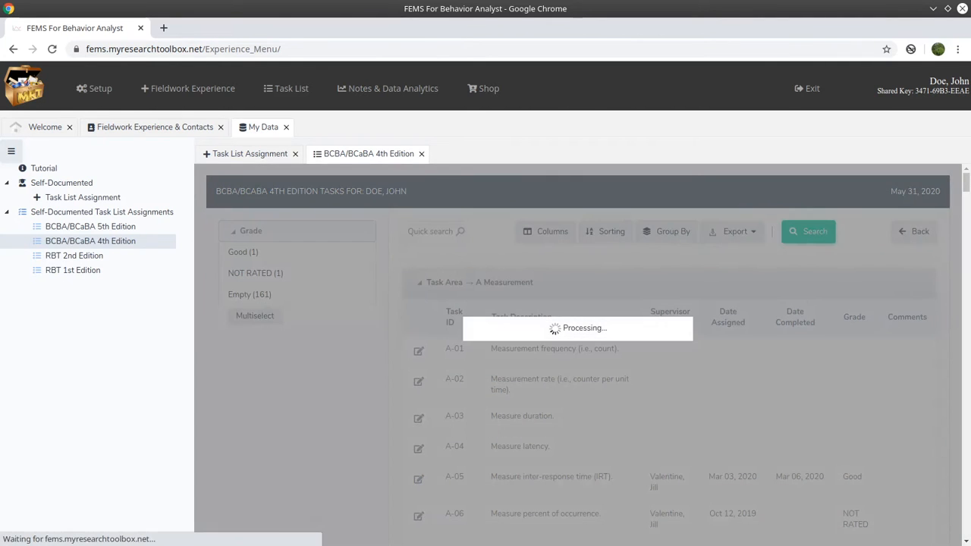
scroll(616, 403, "down", 2)
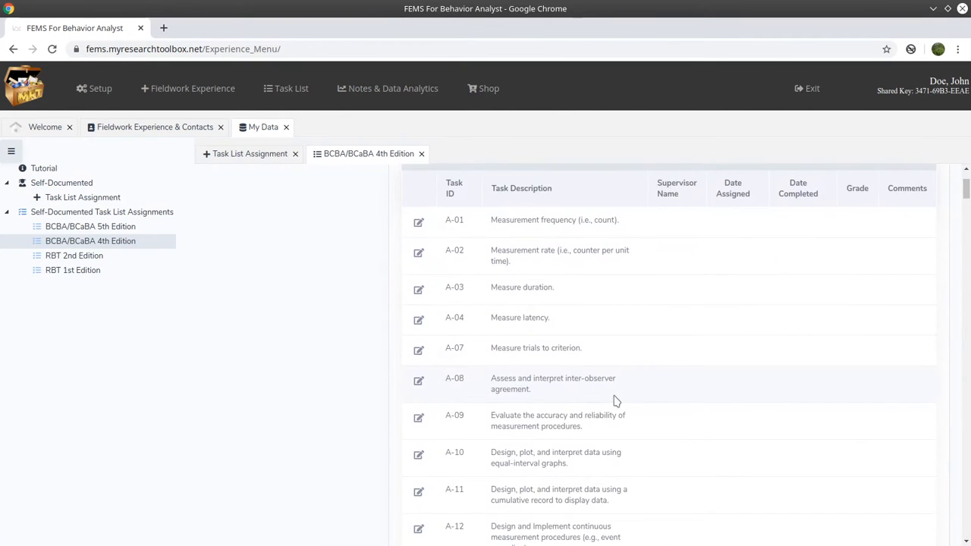
scroll(616, 400, "up", 1)
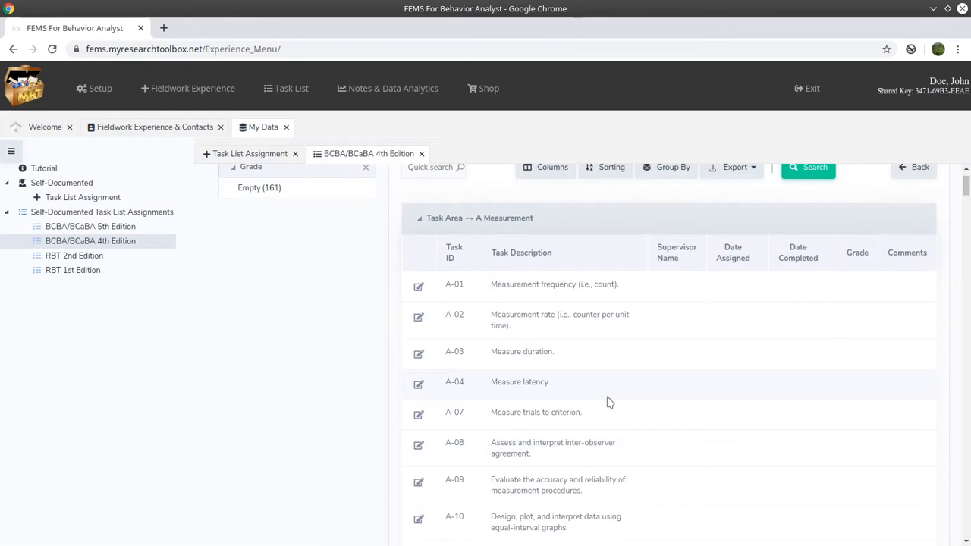
Export the ungraded 4th Edition tasks as a color A4 portrait PDF with bookmarks and the title on all pages
left_click(734, 168)
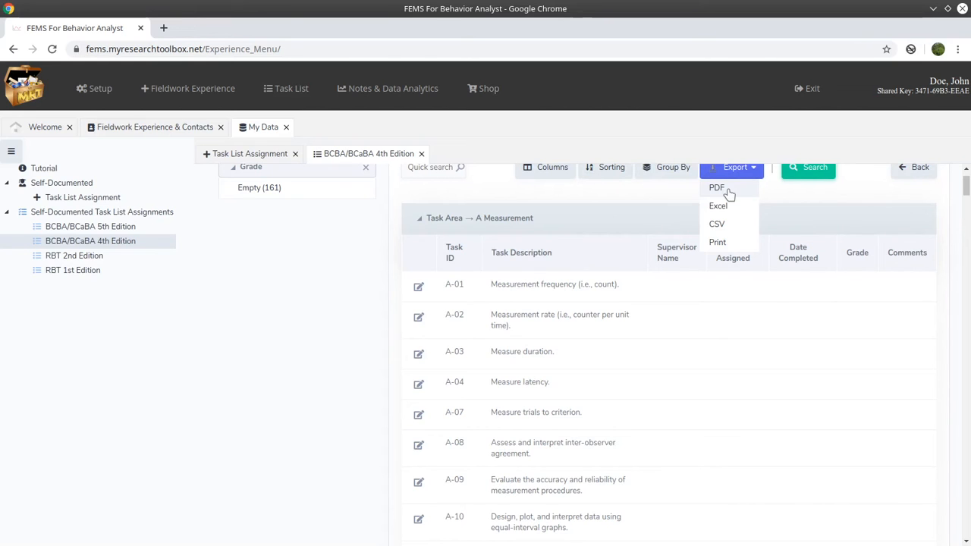
left_click(718, 189)
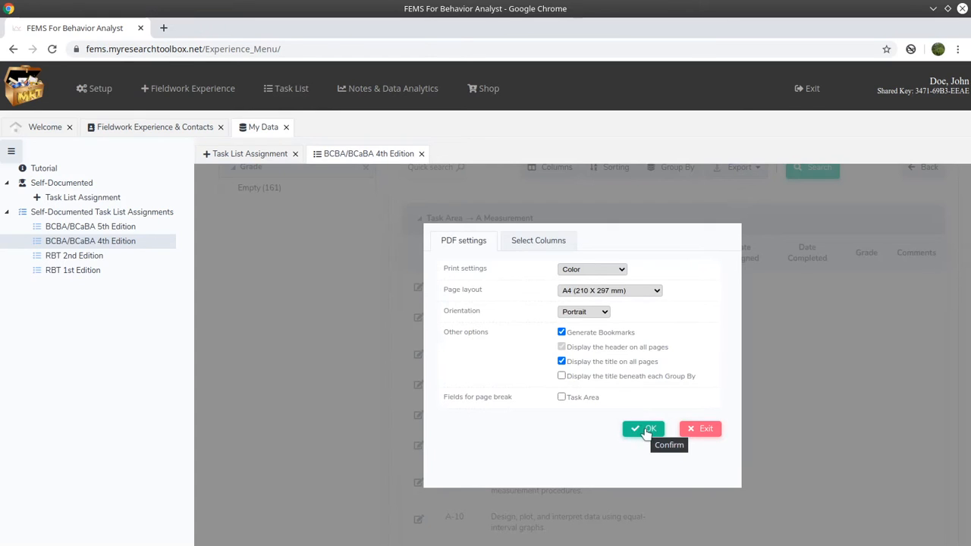
left_click(646, 429)
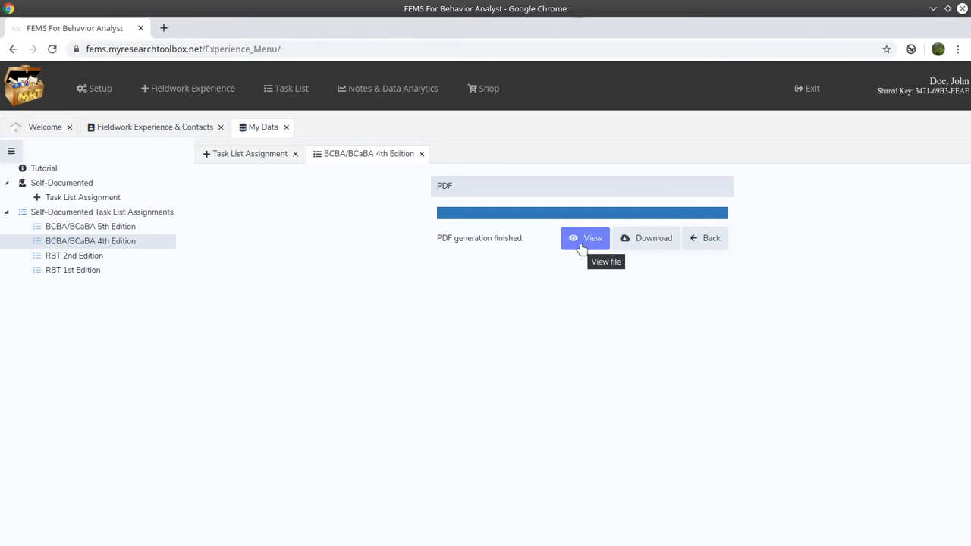
View the generated PDF of the ungraded tasks, then close it and the BCBA/BCaBA 4th Edition list
left_click(582, 244)
scroll(502, 316, "down", 3)
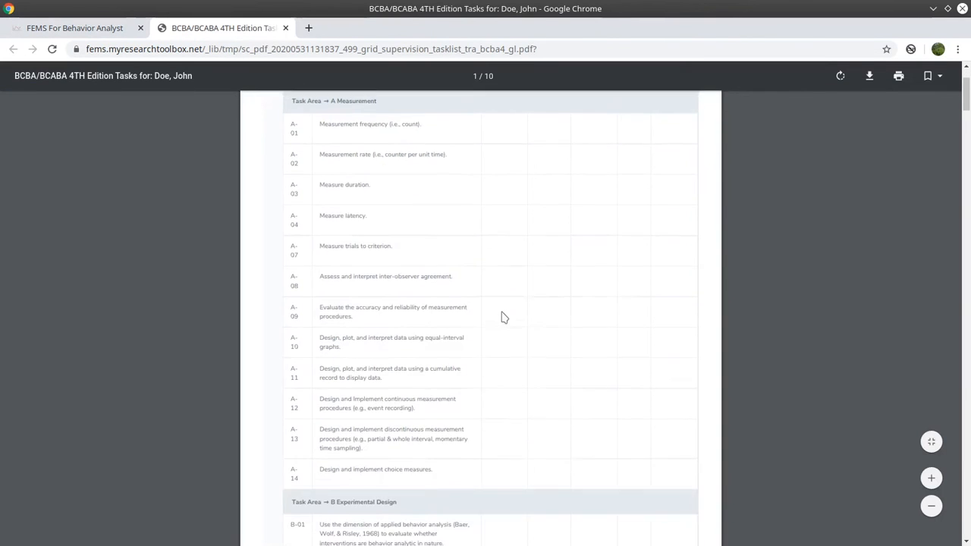
scroll(502, 317, "up", 3)
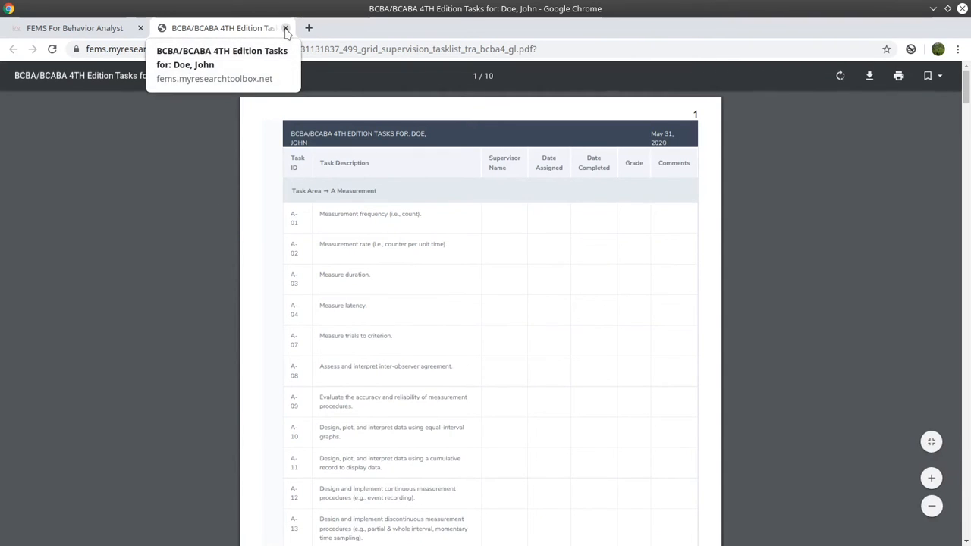
left_click(286, 28)
left_click(421, 154)
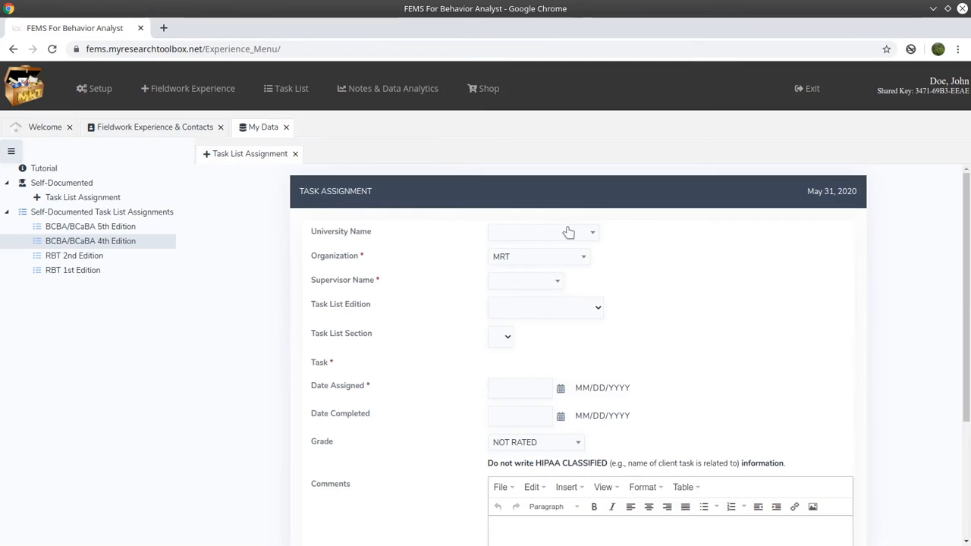
Choose the last supervisor listed for MRT and the BCBA/BCaBA 4th Edition task list for the new assignment
left_click(555, 288)
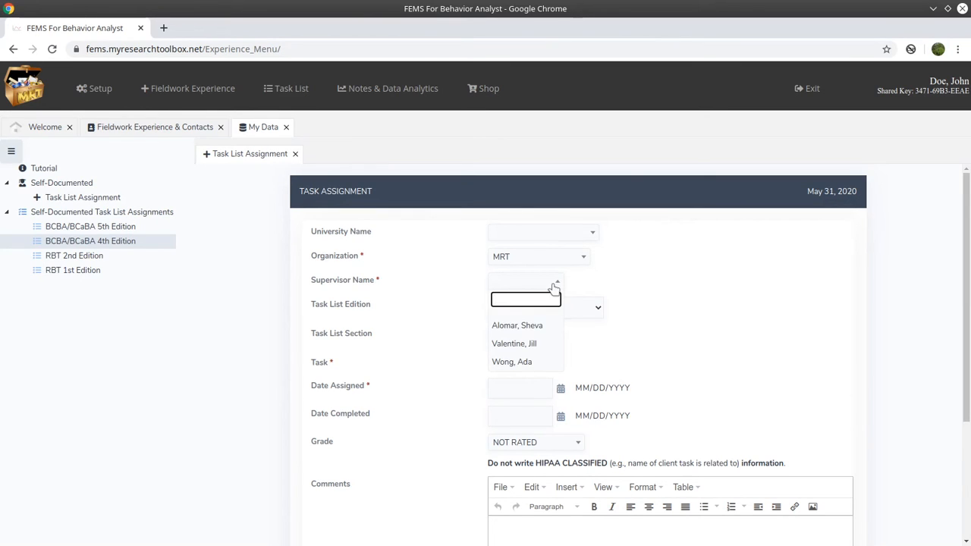
left_click(539, 365)
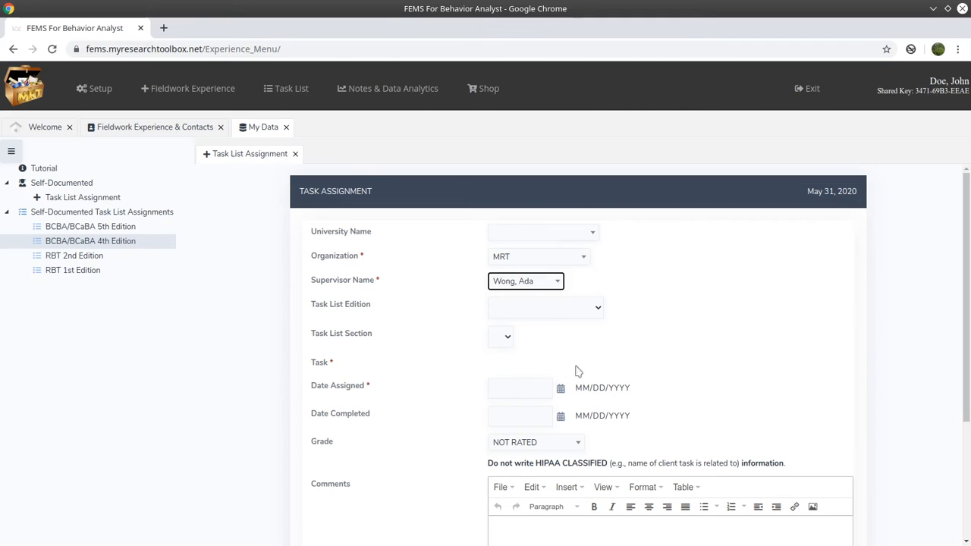
left_click(591, 311)
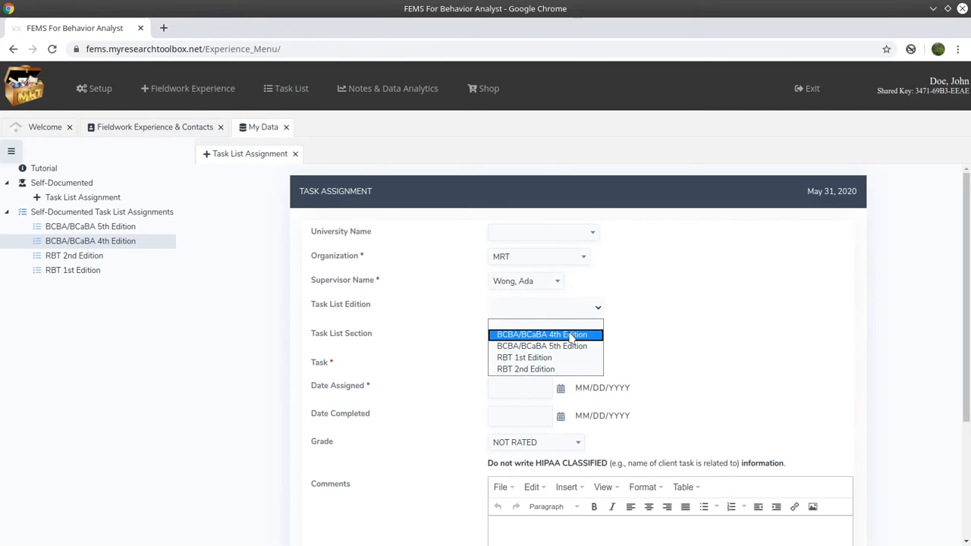
left_click(571, 335)
Set the task list section to H - Measurement and select task H-02, selecting a schedule of observation and recording periods
scroll(427, 363, "down", 1)
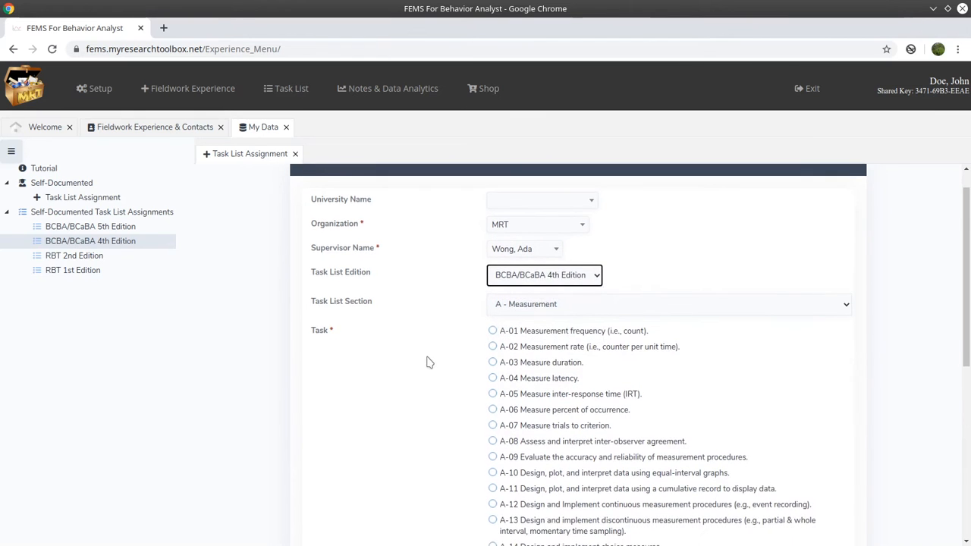
scroll(429, 362, "down", 1)
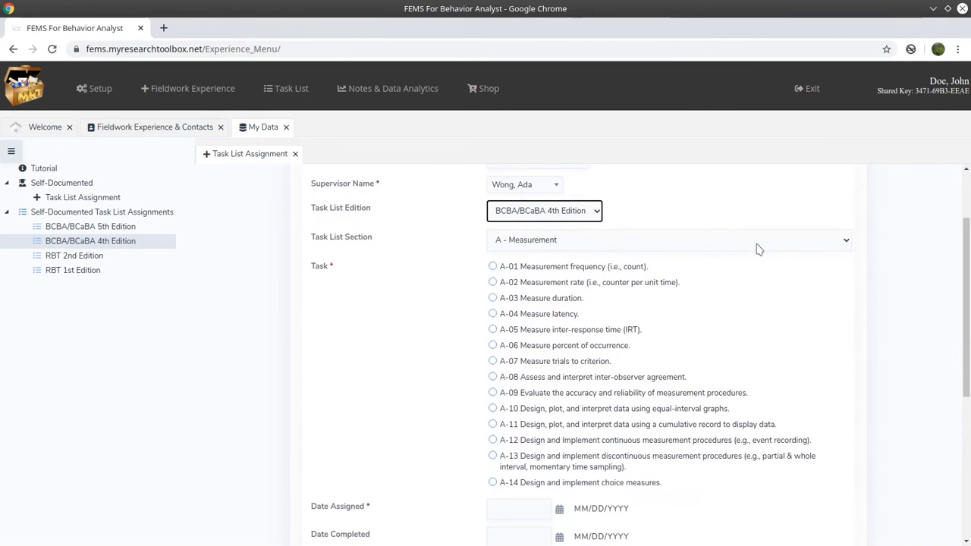
left_click(758, 249)
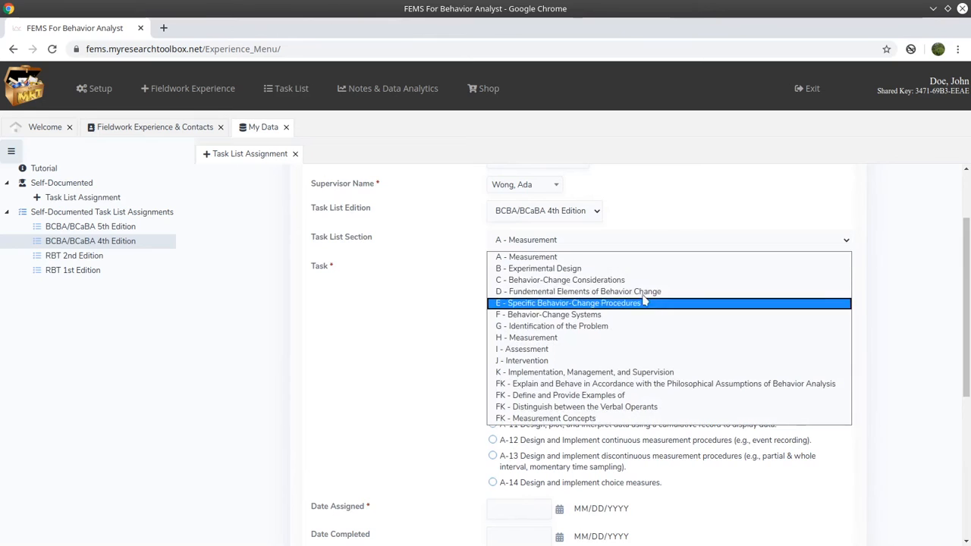
left_click(600, 339)
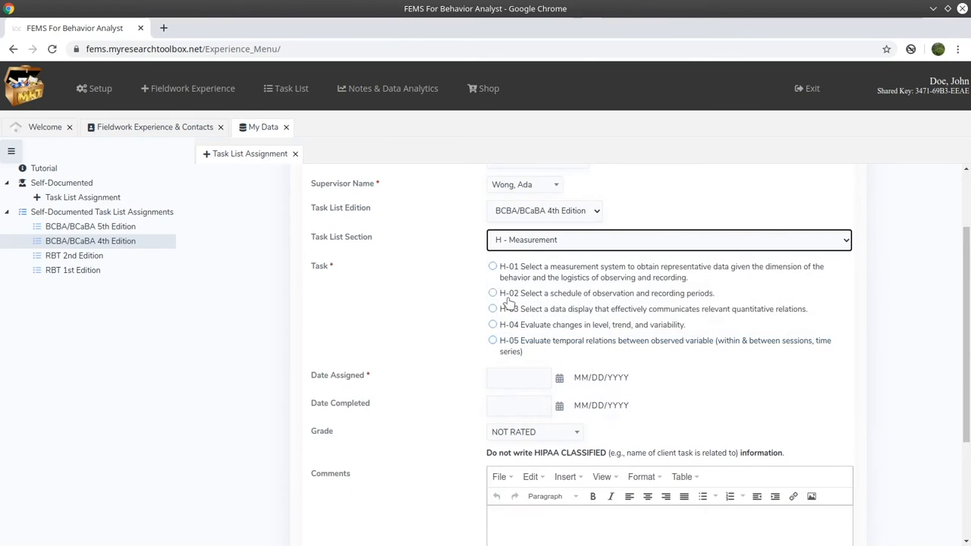
left_click(504, 294)
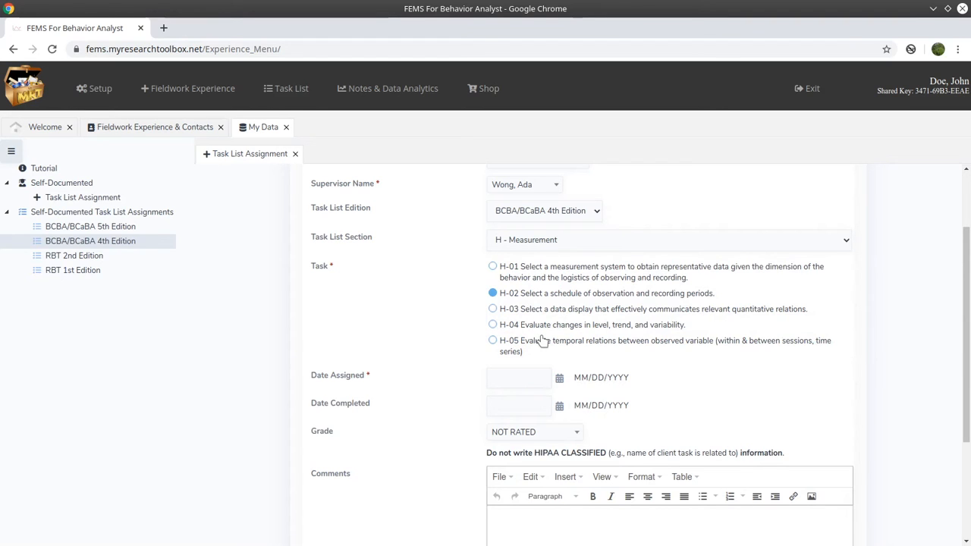
Set the assignment's date assigned to 05/12/2020 and its date completed to 05/29/2020
left_click(543, 379)
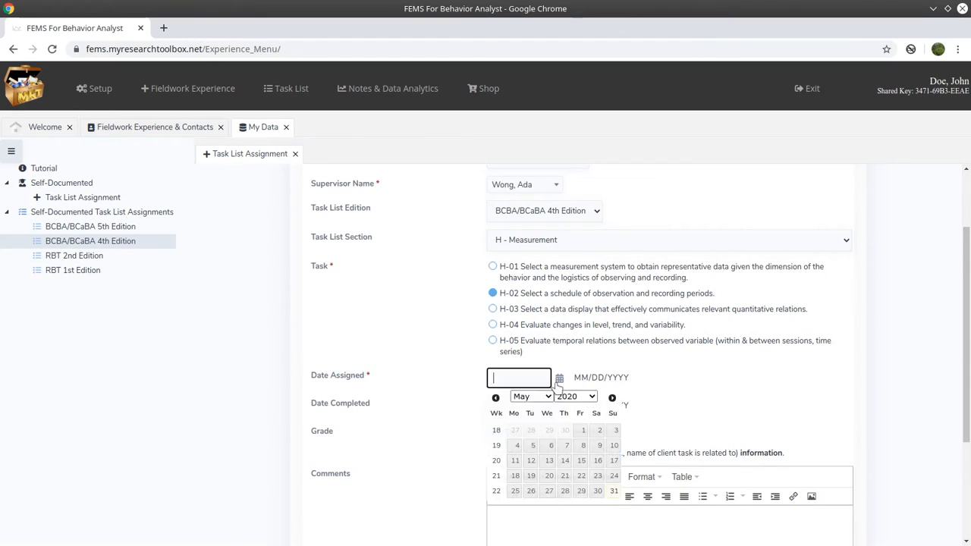
left_click(531, 460)
scroll(645, 410, "down", 3)
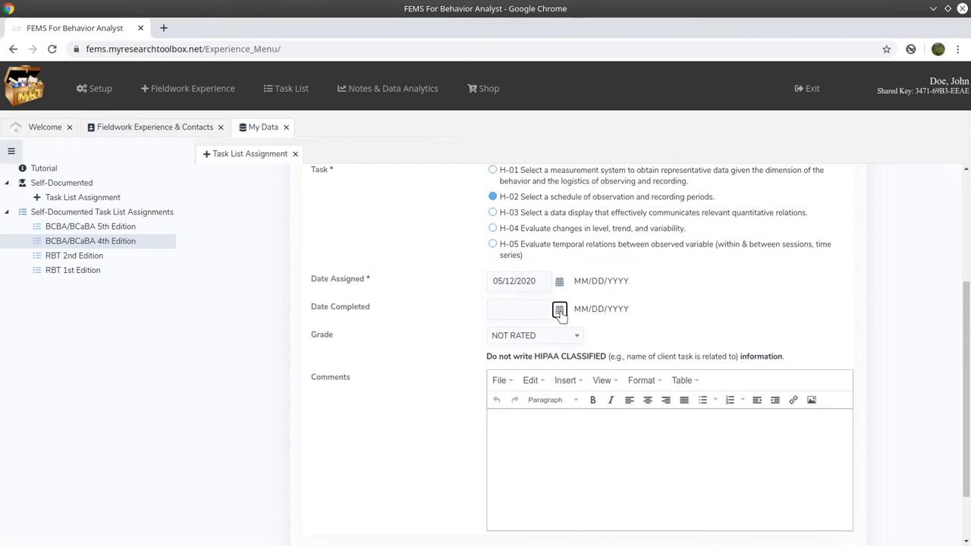
left_click(560, 314)
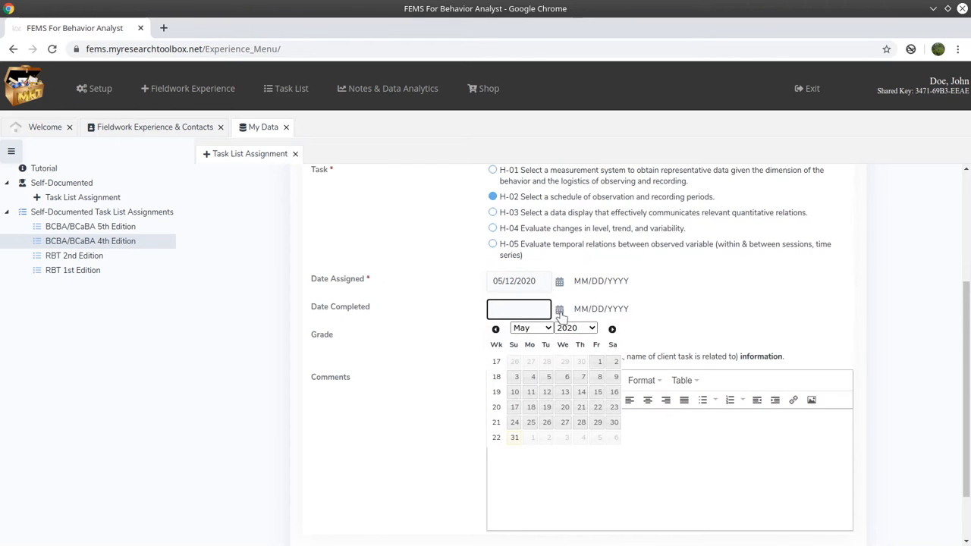
left_click(597, 422)
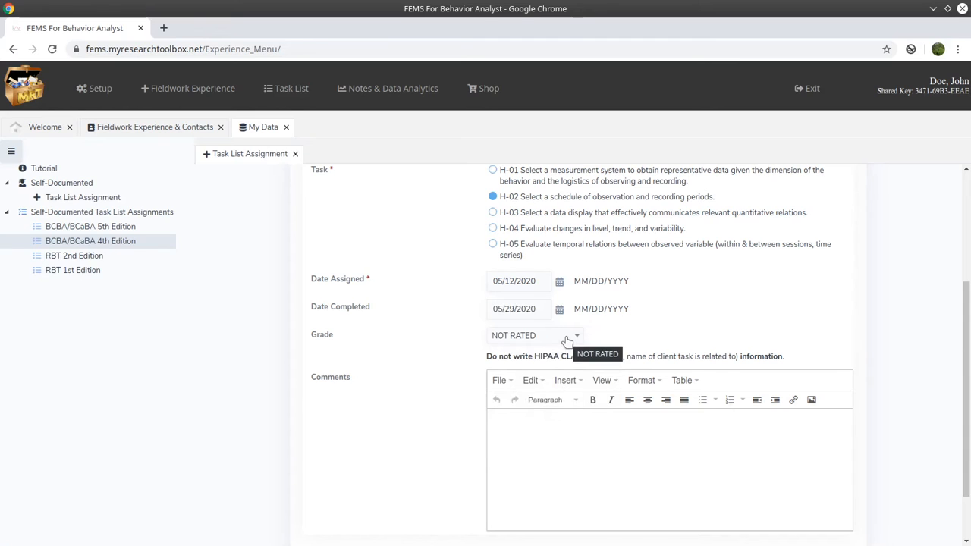
Grade the assignment Needs Improvement and place the text cursor in the comments
left_click(559, 339)
left_click(545, 391)
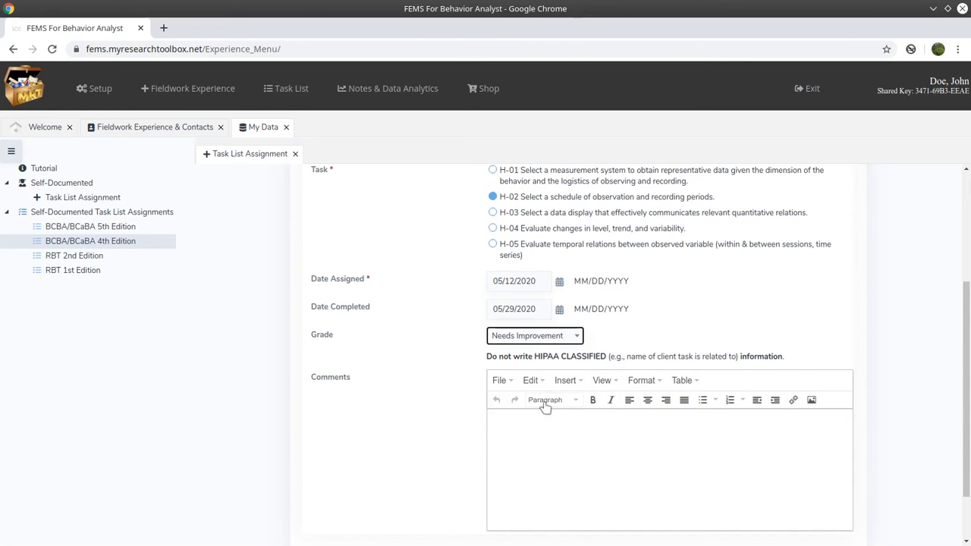
left_click(530, 428)
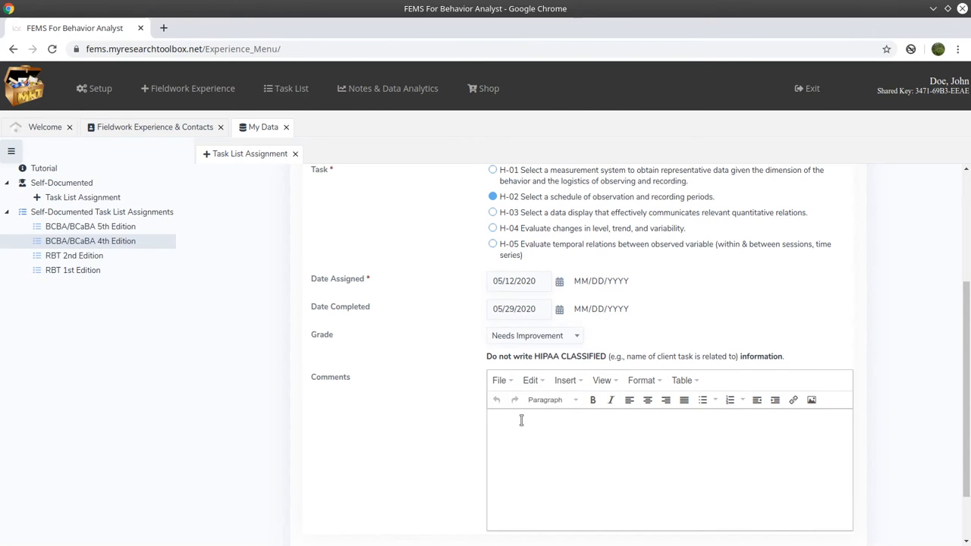
scroll(522, 421, "up", 1)
scroll(522, 422, "down", 1)
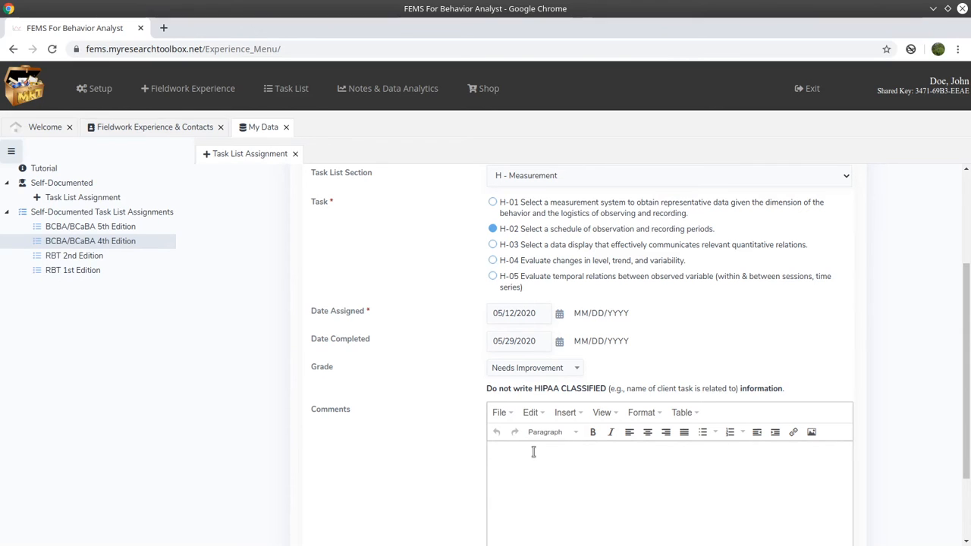
type("Training on concept provided fo")
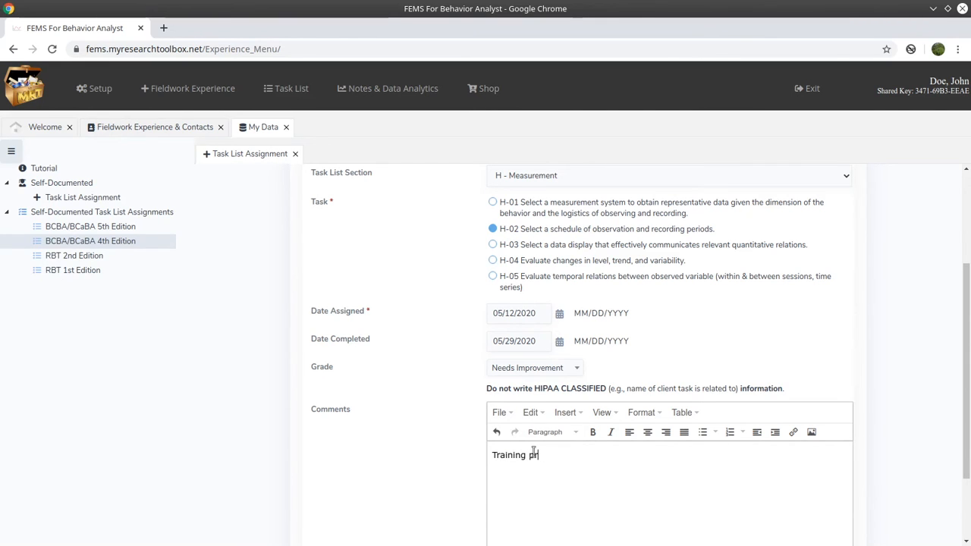
type("r Albert W.")
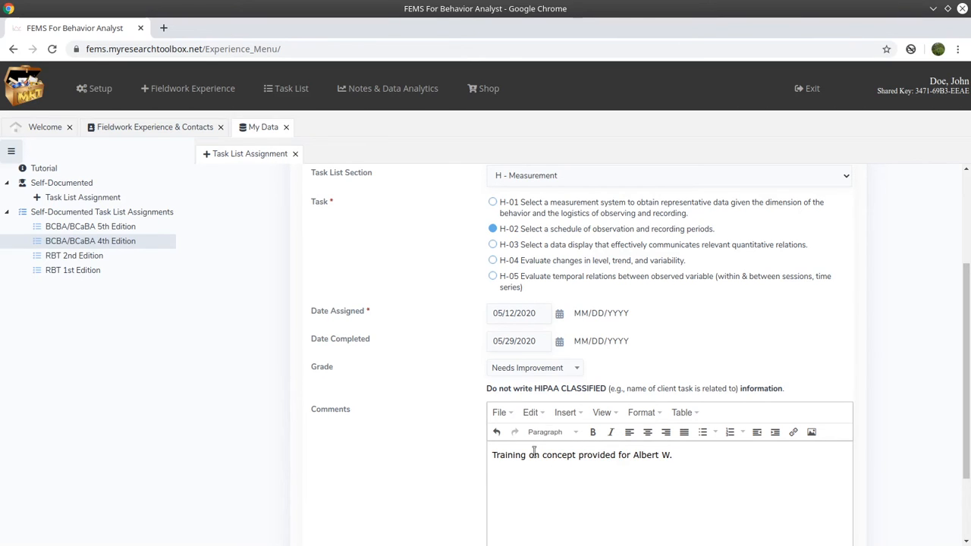
key("BackSpace")
key("BackSpace")
key("BackSpace")
key("BackSpace")
key("BackSpace")
key("BackSpace")
key("BackSpace")
key("BackSpace")
key("BackSpace")
key("BackSpace")
key("BackSpace")
key("BackSpace")
key("BackSpace")
key("BackSpace")
key("BackSpace")
key("BackSpace")
key("BackSpace")
key("BackSpace")
key("BackSpace")
key("BackSpace")
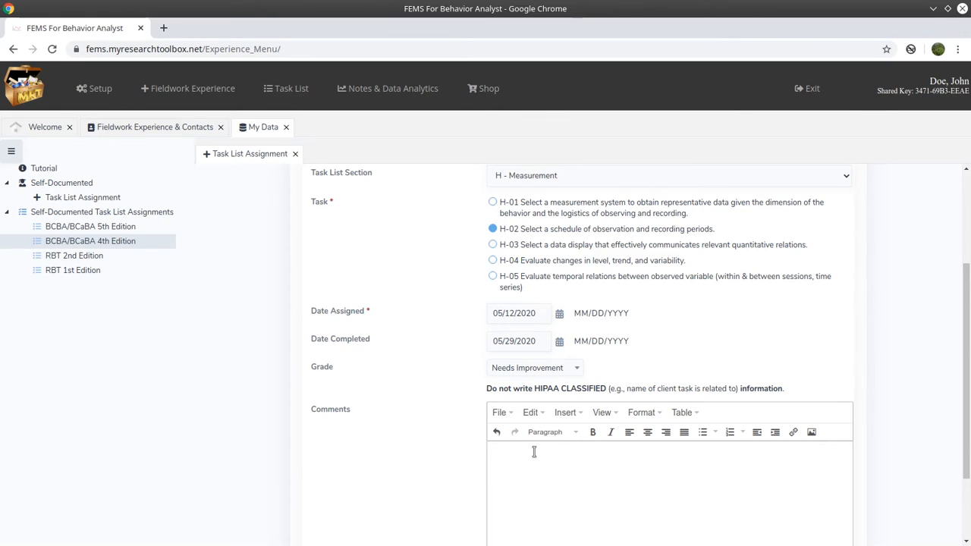
Enter the comment "Identify the most appropriate time to collect data using a scatter plot."
type("Identify the")
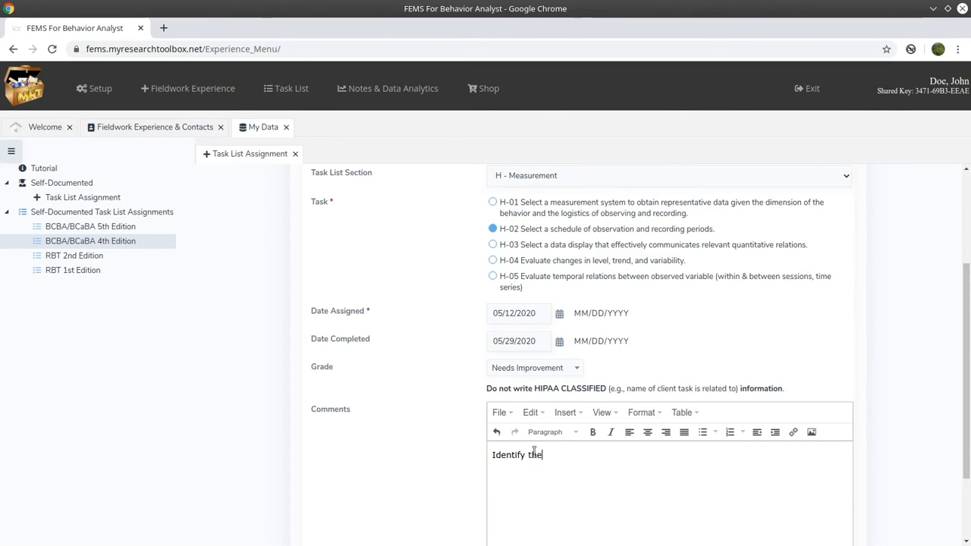
type(" most appropriate time to collect data using a scatt")
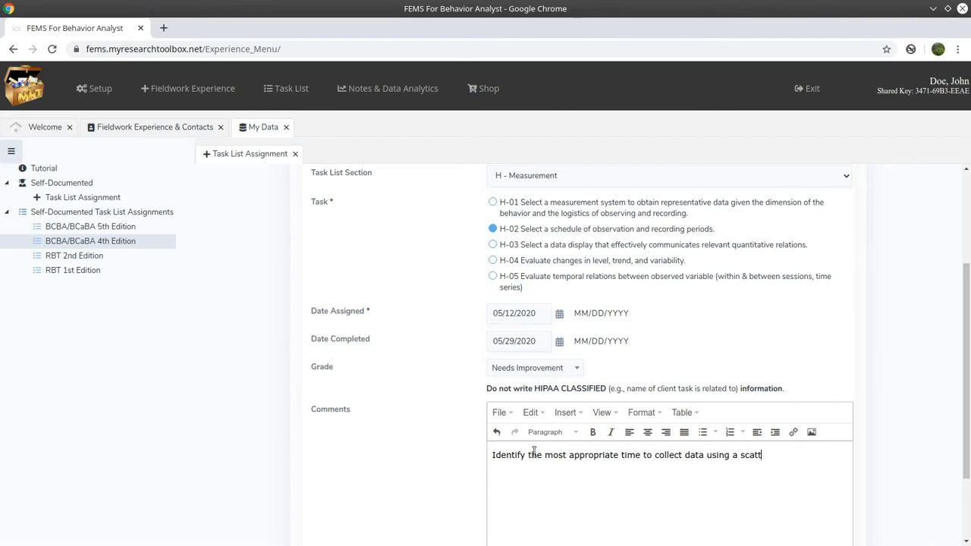
type("er plot.")
Add a second comment paragraph: "Data collected during the evaluation period was not clear and lacked missing information. Forgot to collect information on several days."
key("Return")
type("Data collected during the evaluati")
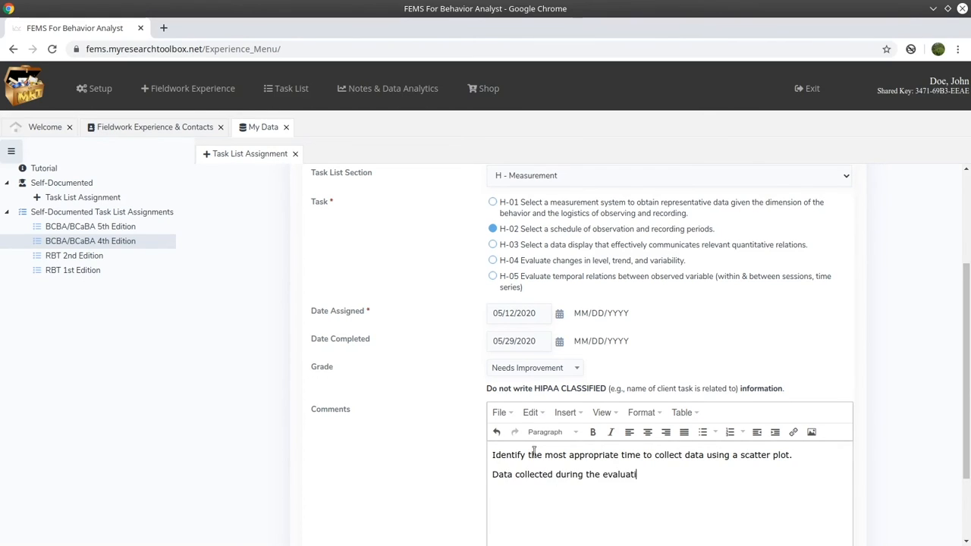
type("on period was not clear and lacked missing information.")
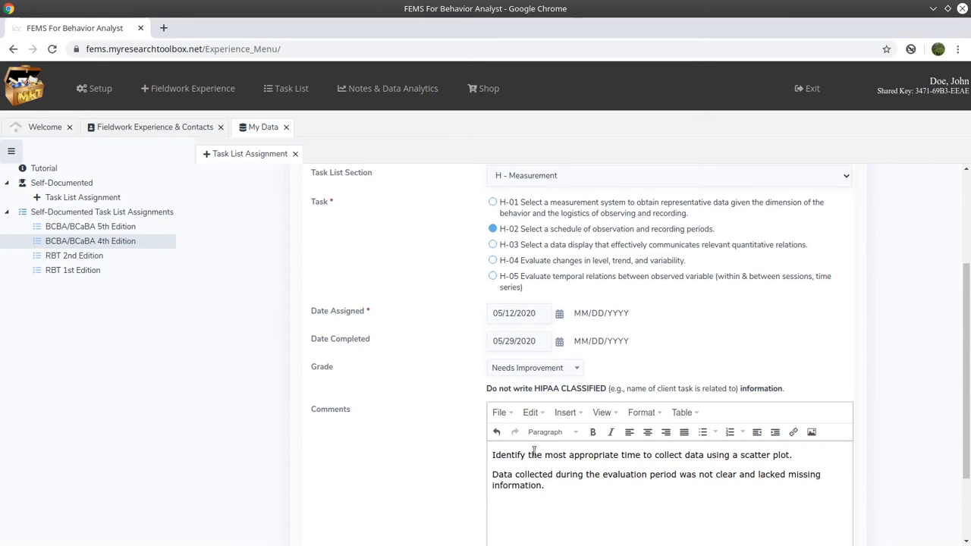
type("Forgot to collect information")
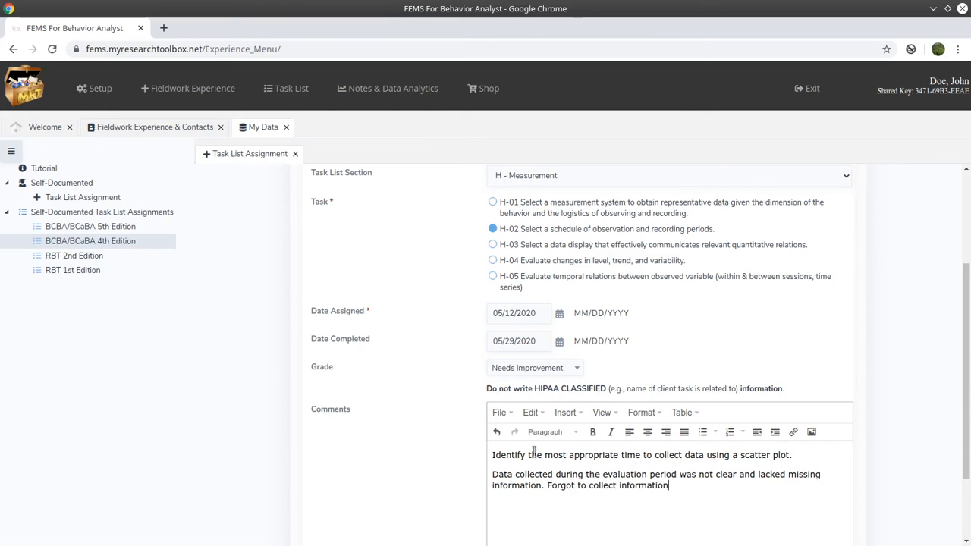
type(" on several days.")
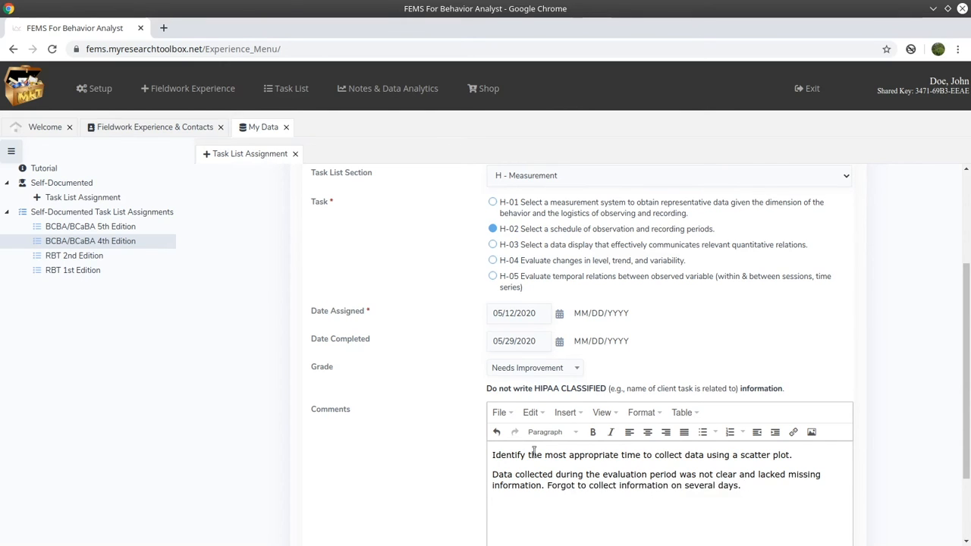
Add a third comment paragraph: "Will revisit skill at a later time."
key("Return")
type("Will revisit skill at a later time.")
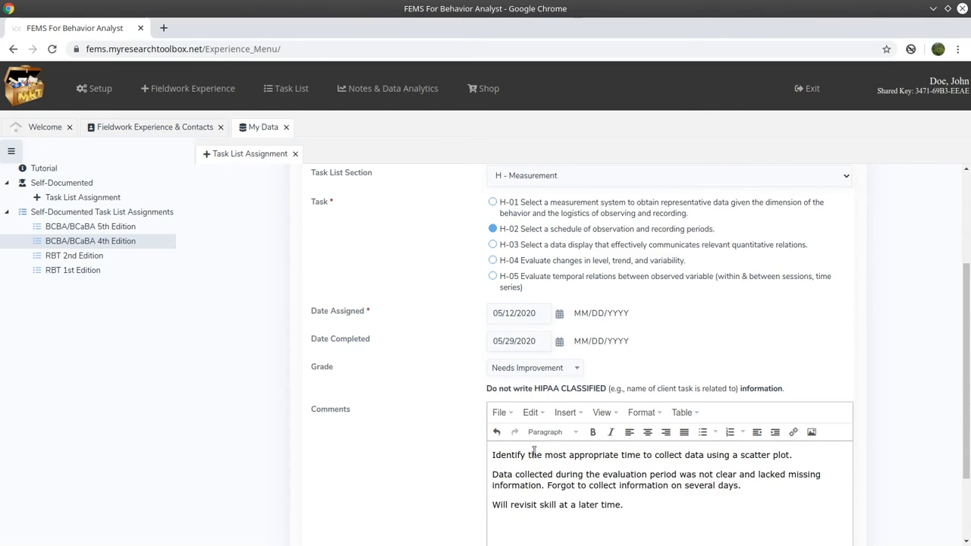
scroll(556, 451, "down", 1)
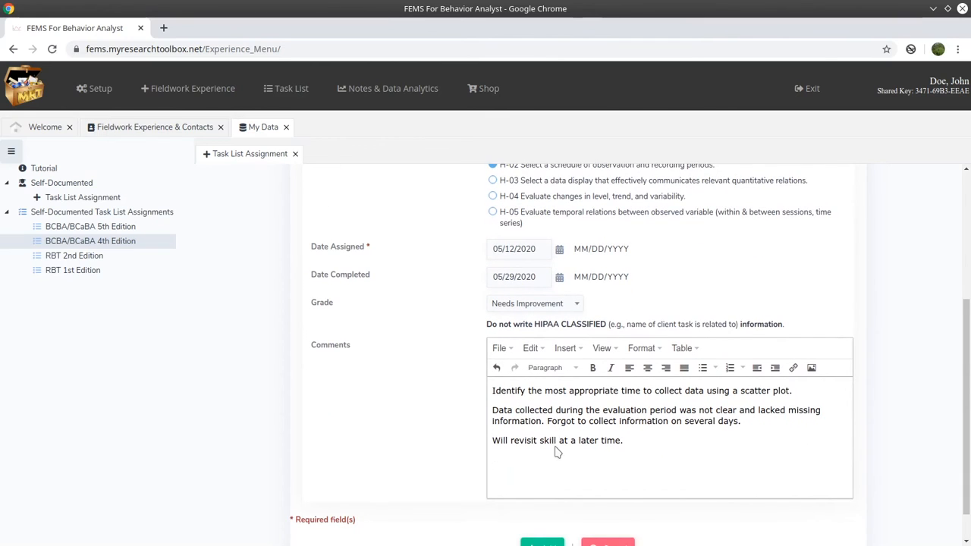
scroll(546, 454, "down", 1)
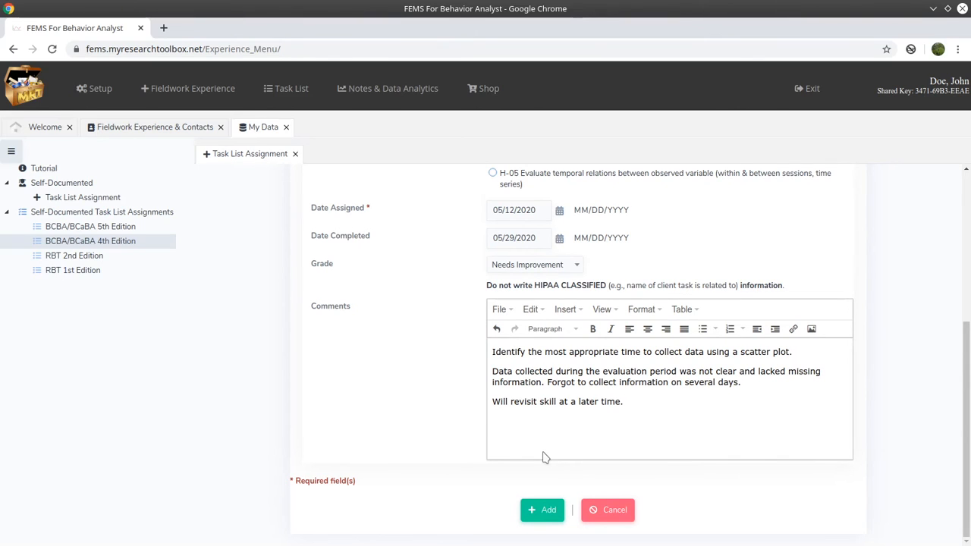
Add a fourth comment paragraph, "Improve on data collection, clear collection of data sheets to avoid confusing conclusions.", and submit the assignment
key("Return")
type("Improve on data collection, clear")
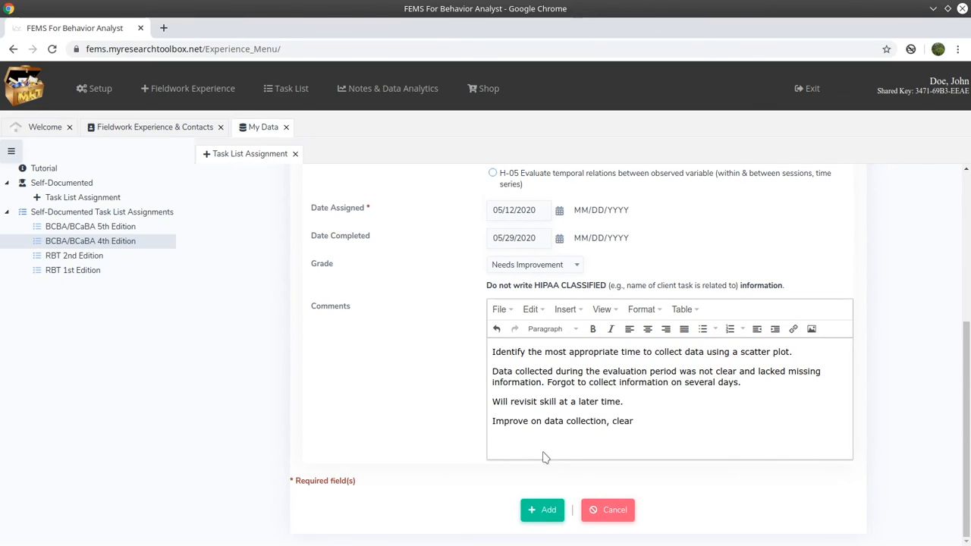
type(" collection of data to avoid")
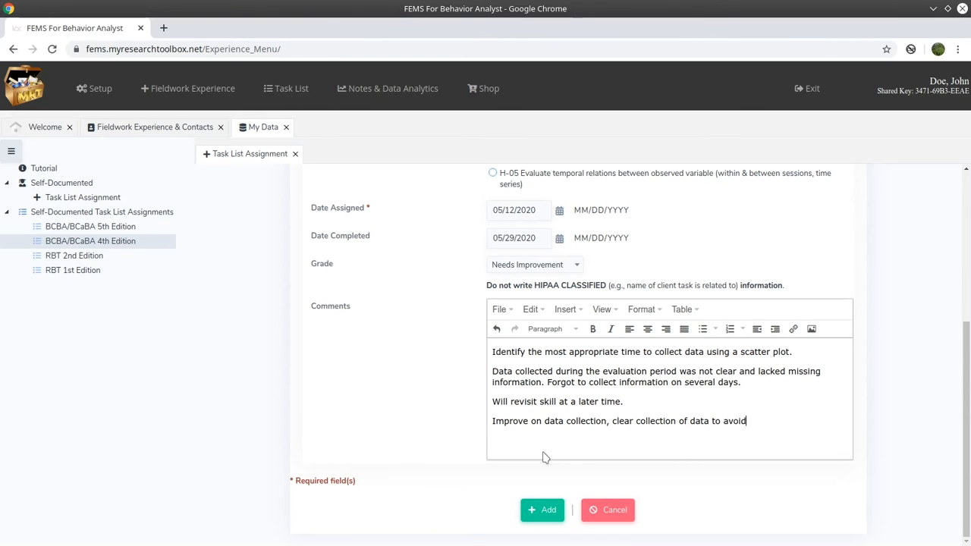
key("BackSpace")
key("BackSpace")
key("BackSpace")
key("BackSpace")
key("BackSpace")
key("BackSpace")
key("BackSpace")
key("BackSpace")
type("sheets to avoid confusing conclusions.")
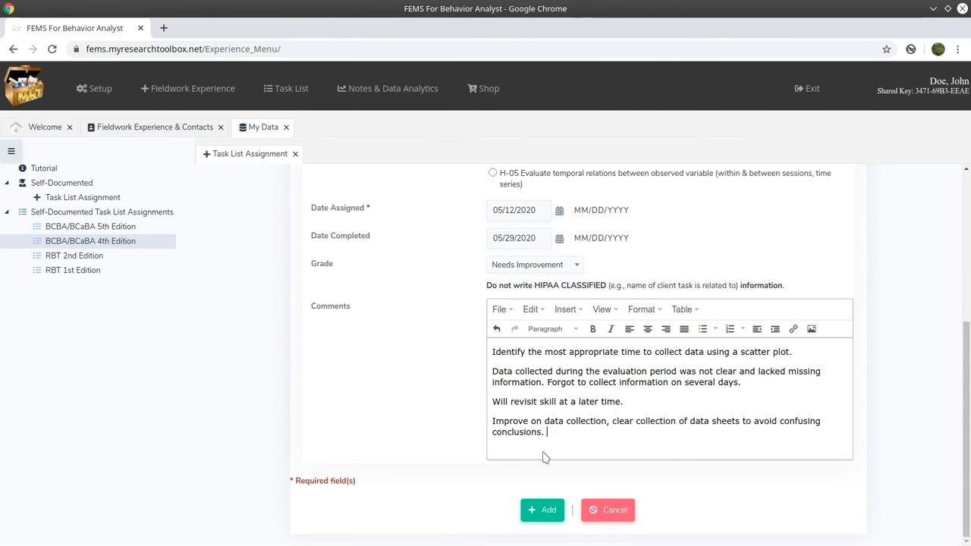
left_click(549, 511)
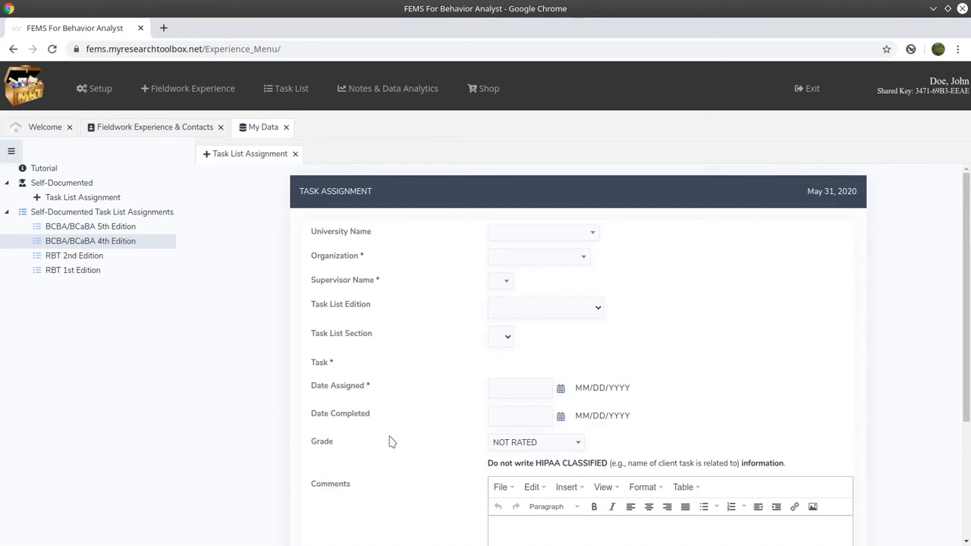
Open the self-documented BCBA/BCaBA 4th Edition assignments and examine the grades and completion percentage in the second supervisor's row
left_click(94, 241)
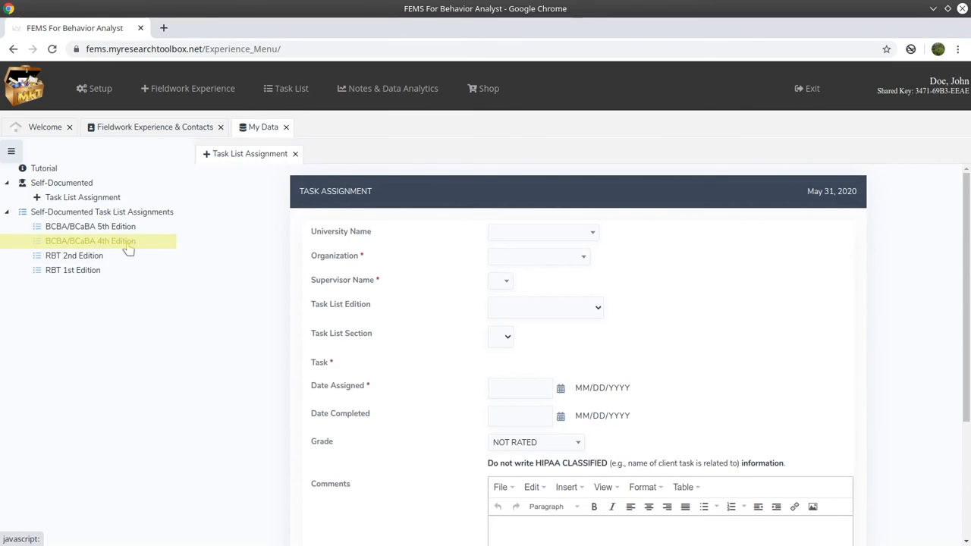
left_click(129, 250)
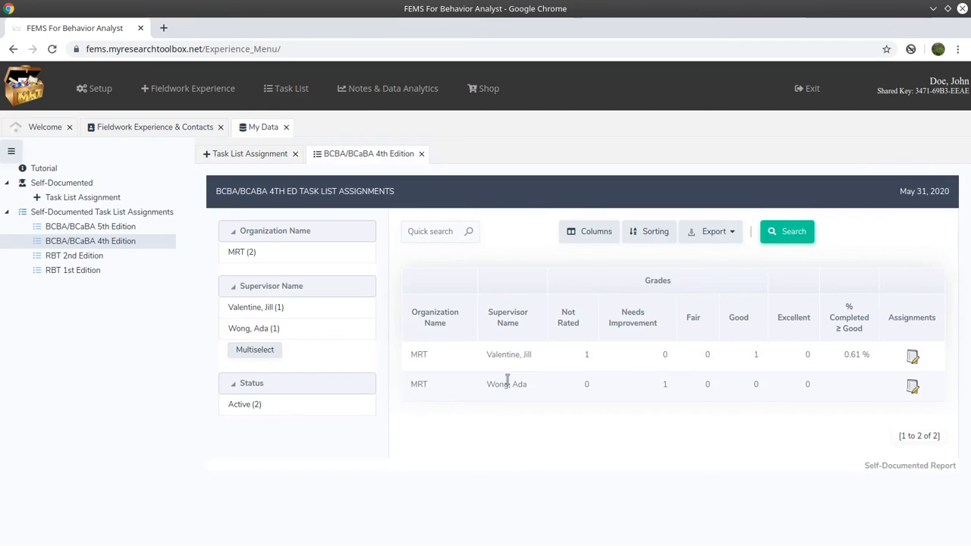
left_click(524, 384)
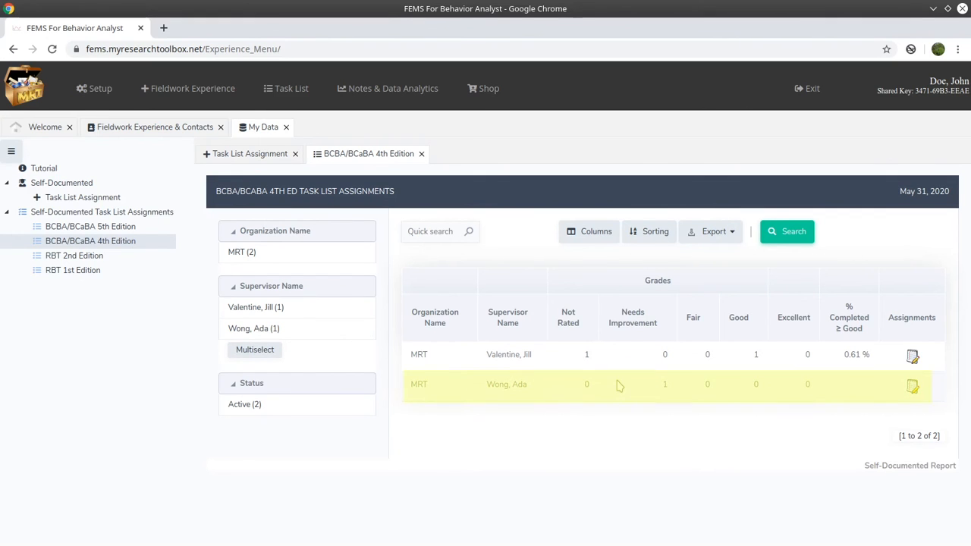
left_click(853, 391)
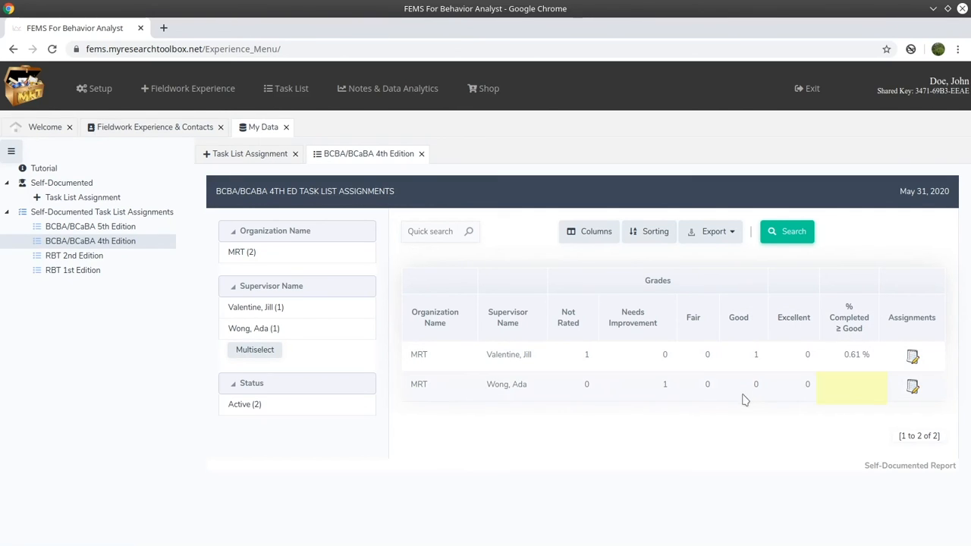
left_click(663, 387)
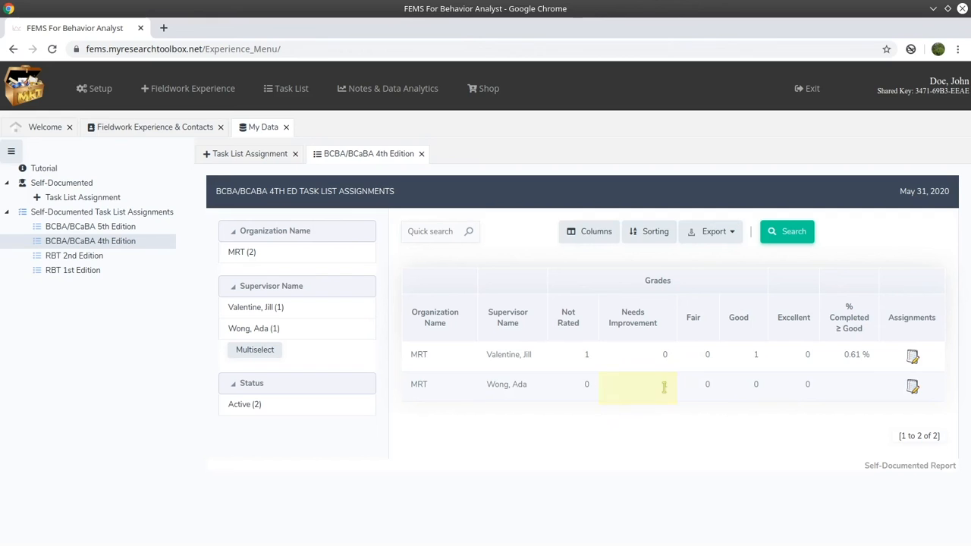
Open the second supervisor's 4th Edition assignments and filter them to the Needs Improvement grade
left_click(912, 386)
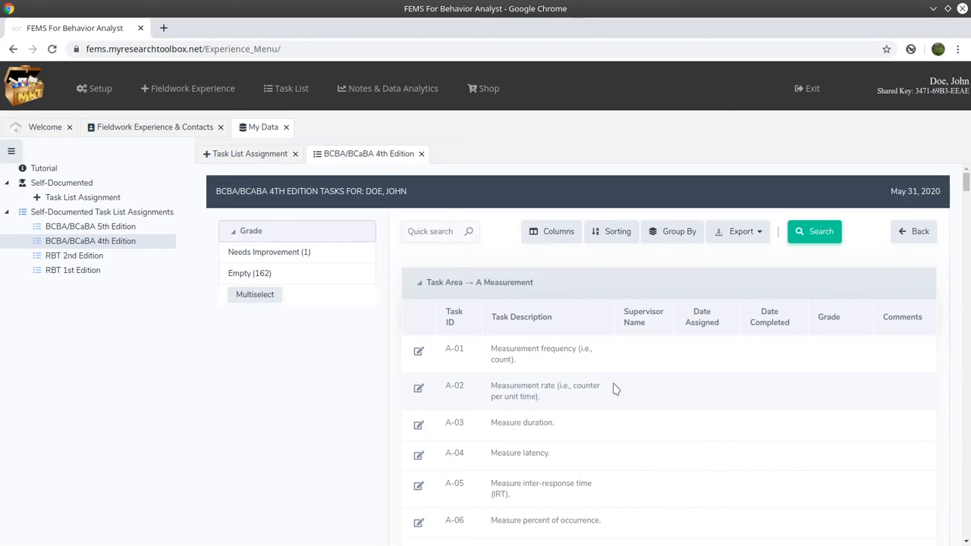
scroll(576, 364, "down", 2)
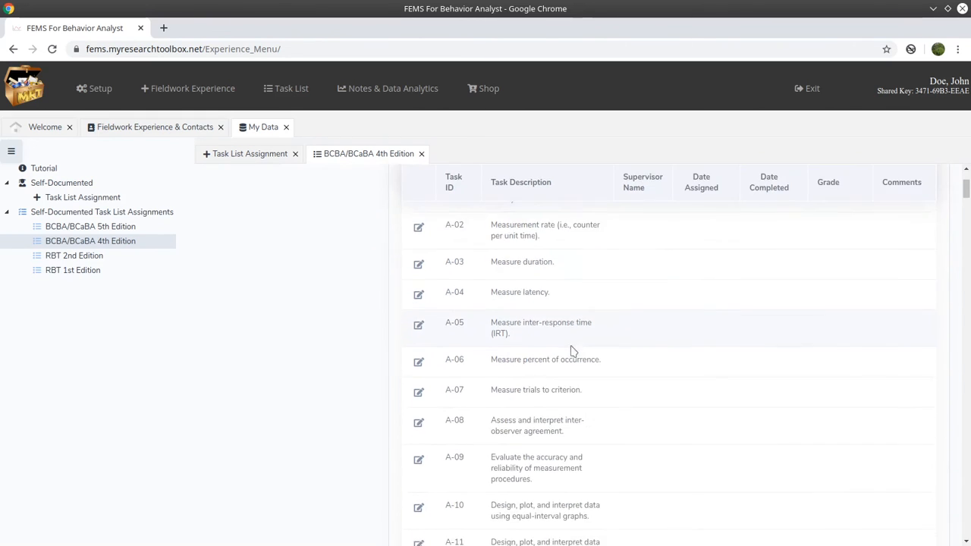
scroll(456, 319, "up", 2)
left_click(276, 253)
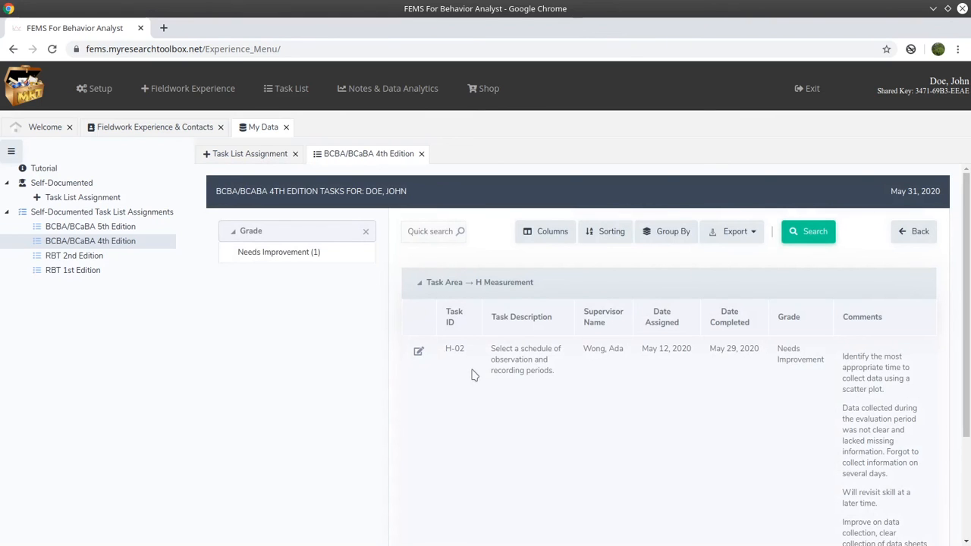
Return to the summary to view the first supervisor's 4th Edition tasks, and close both open pages within My Data
left_click(917, 231)
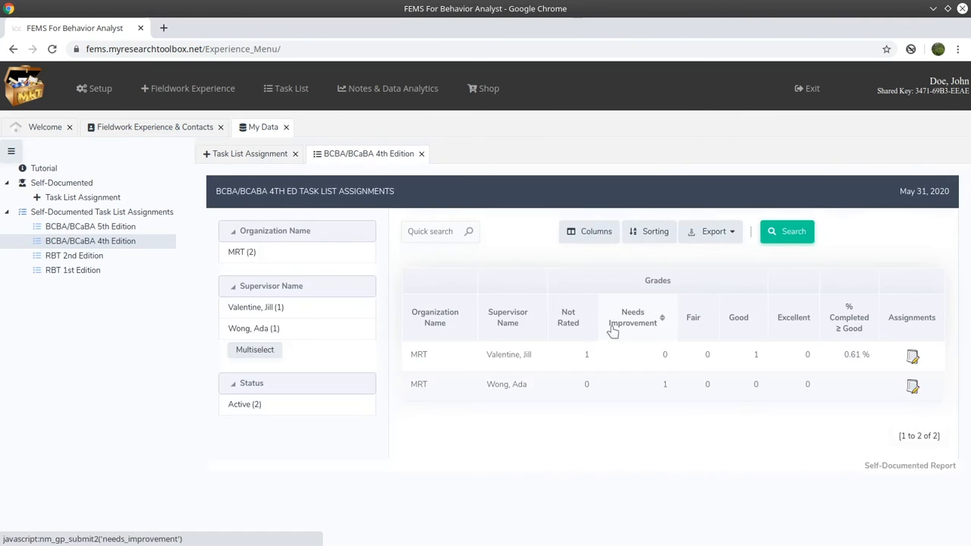
left_click(912, 356)
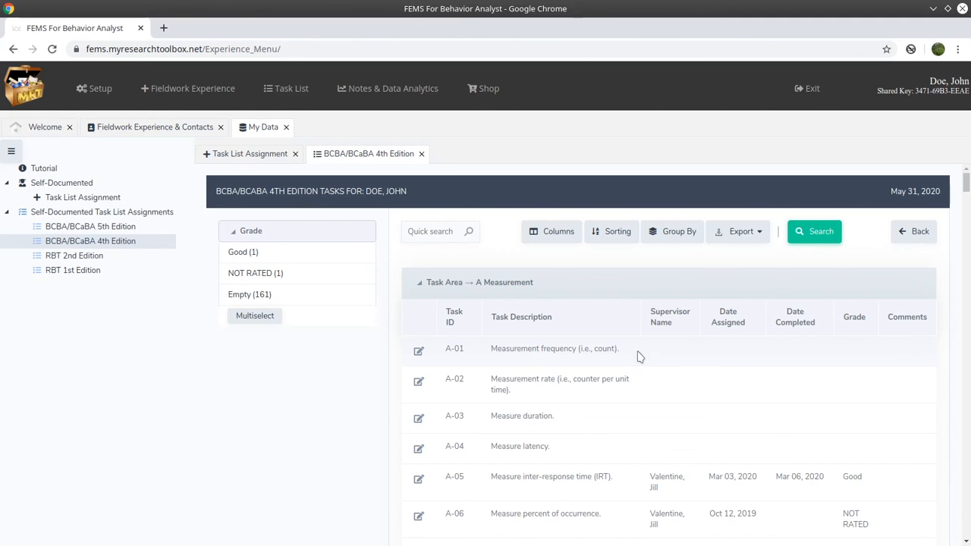
left_click(422, 154)
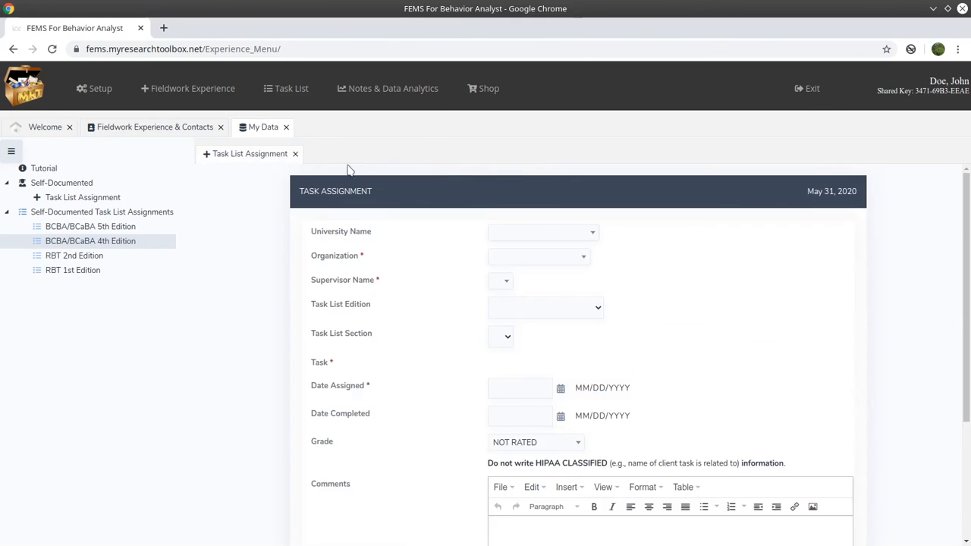
left_click(295, 156)
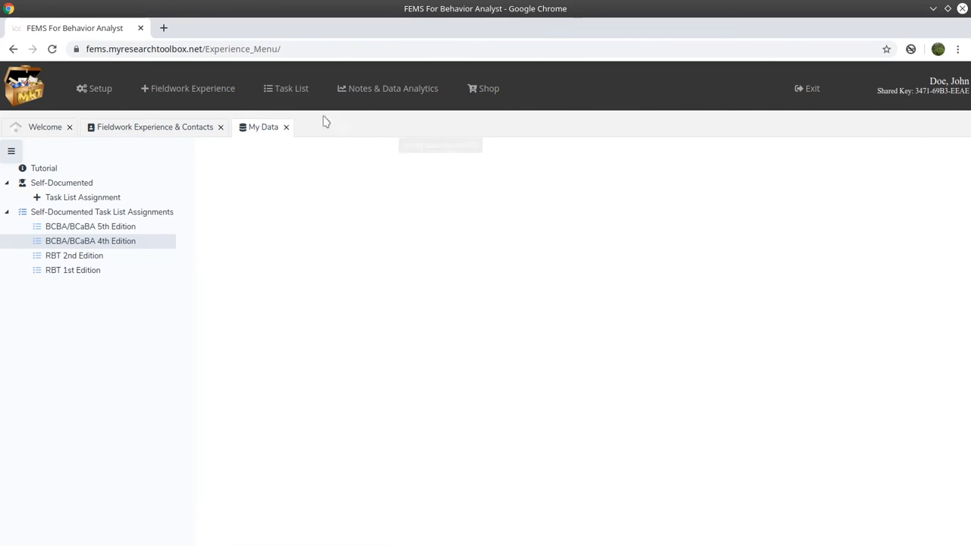
Open the Supervisor Feedback section of the task lists and view its BCBA/BCaBA 4th Edition tasks
mouse_move(288, 94)
mouse_move(313, 127)
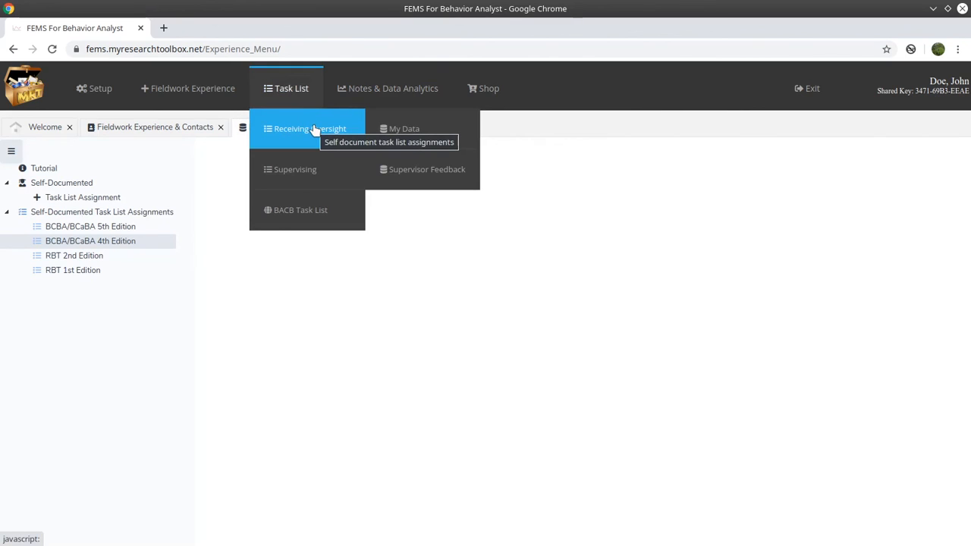
left_click(452, 174)
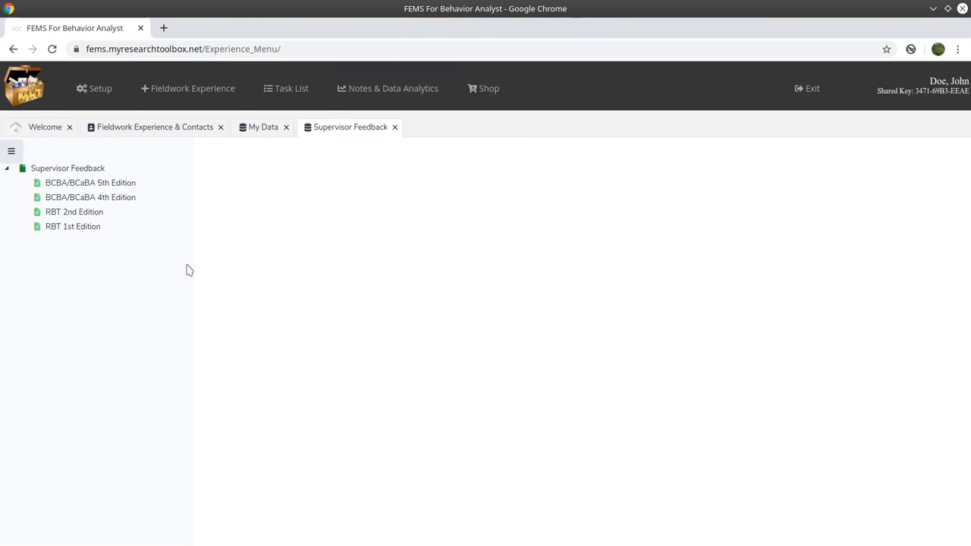
left_click(106, 198)
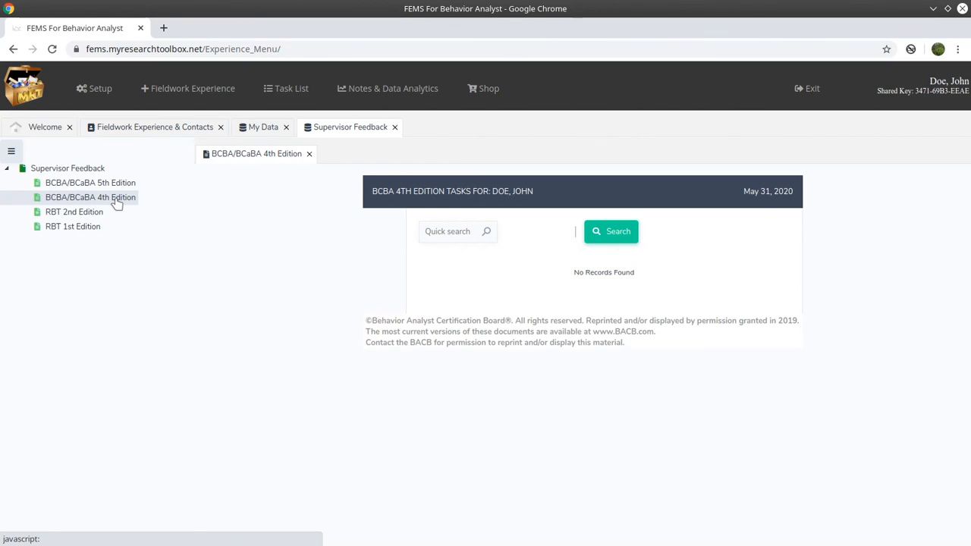
Close the 4th Edition feedback along with the Supervisor Feedback, My Data and Fieldwork Experience & Contacts pages, leaving only Welcome open
left_click(308, 153)
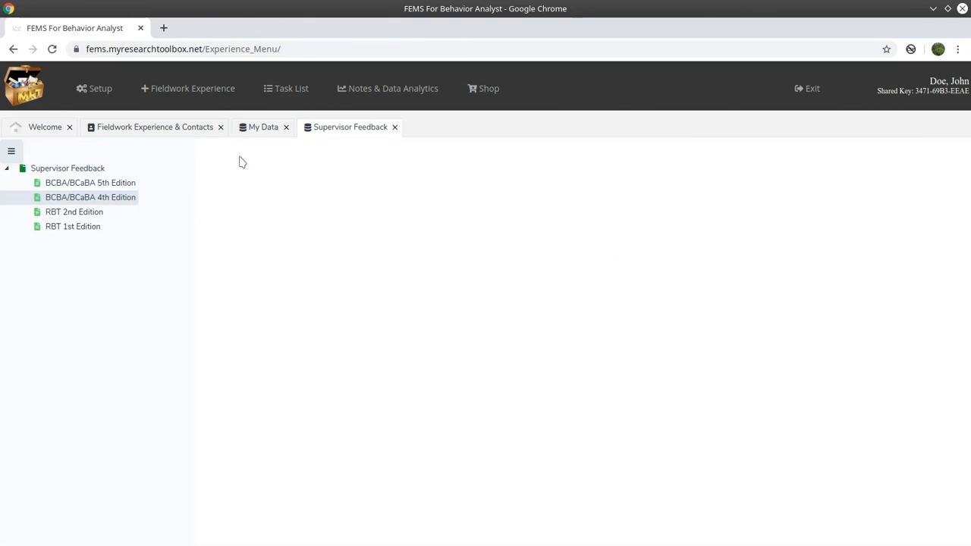
left_click(395, 127)
left_click(286, 126)
left_click(221, 128)
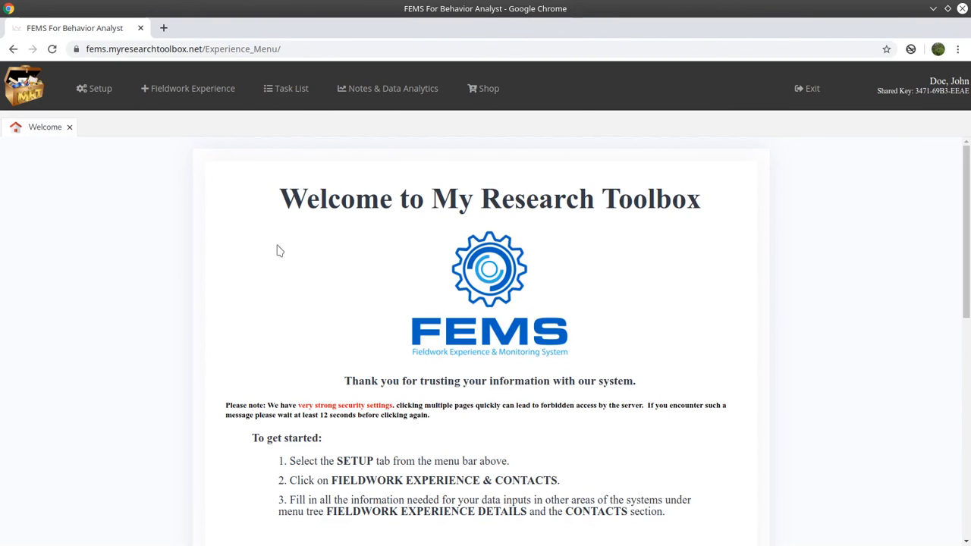